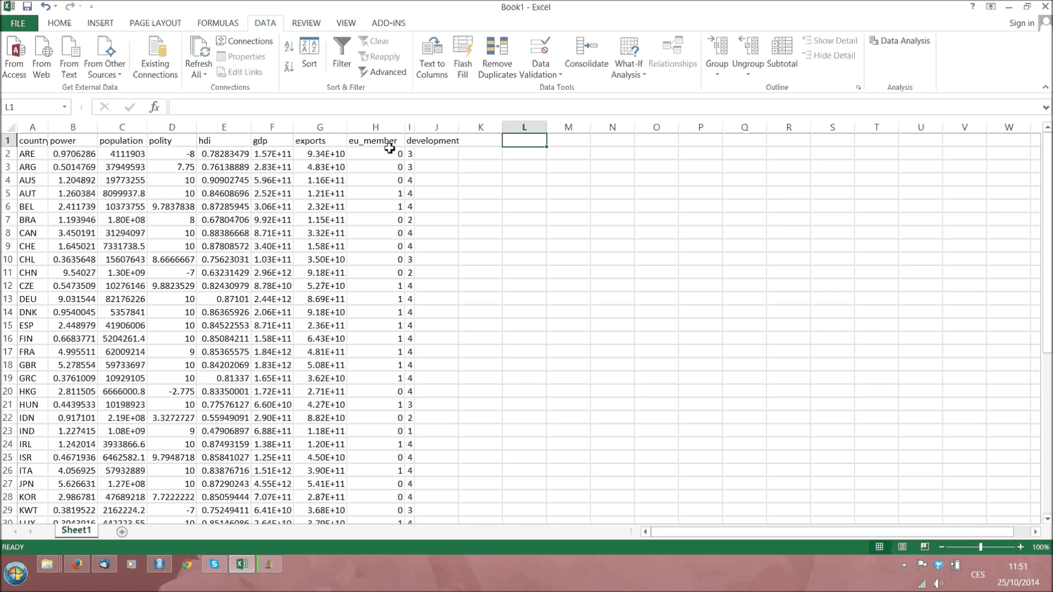
- Inspect the eu_member column values and the B2:H5 data block
left_click(388, 126)
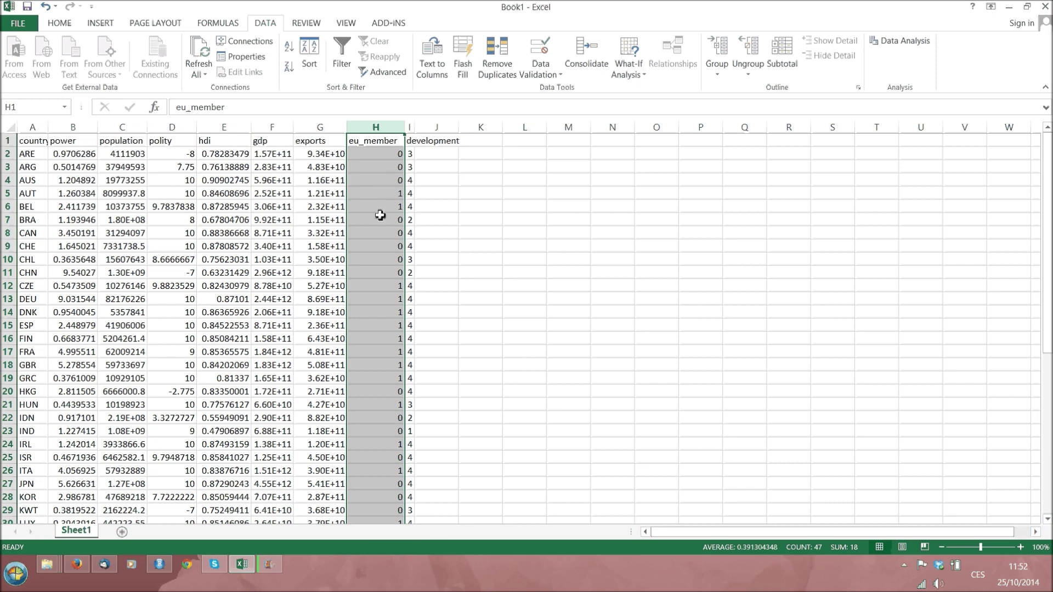
left_click(371, 182)
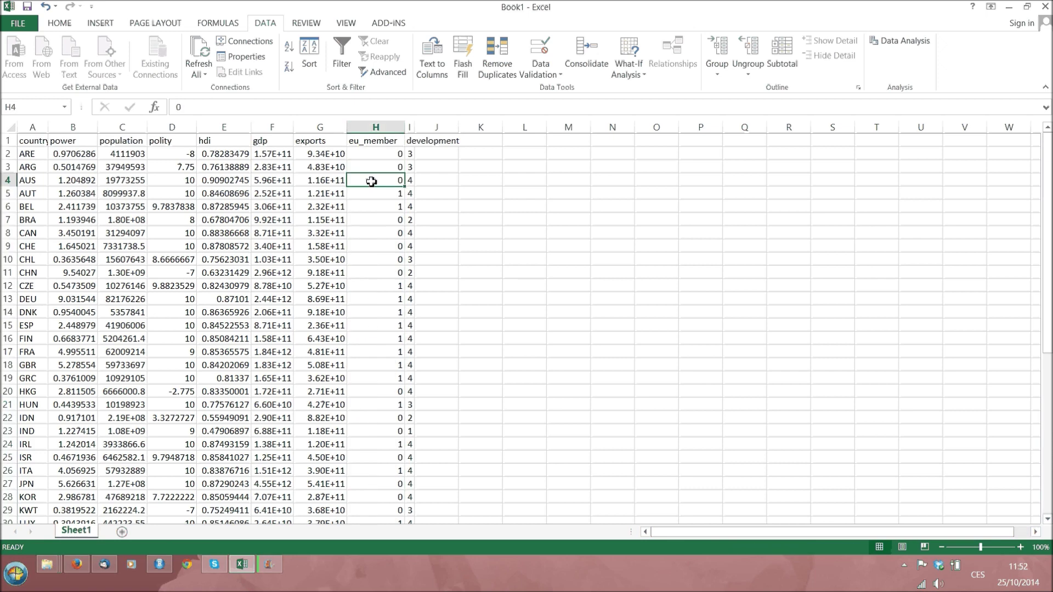
left_click_drag(371, 182, 378, 193)
left_click(483, 204)
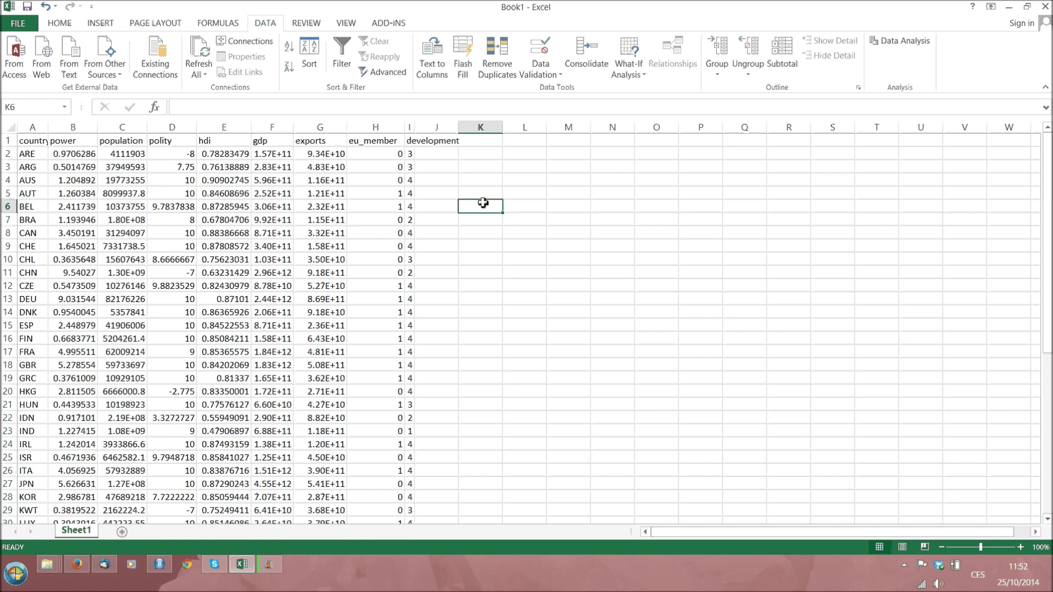
left_click(38, 153)
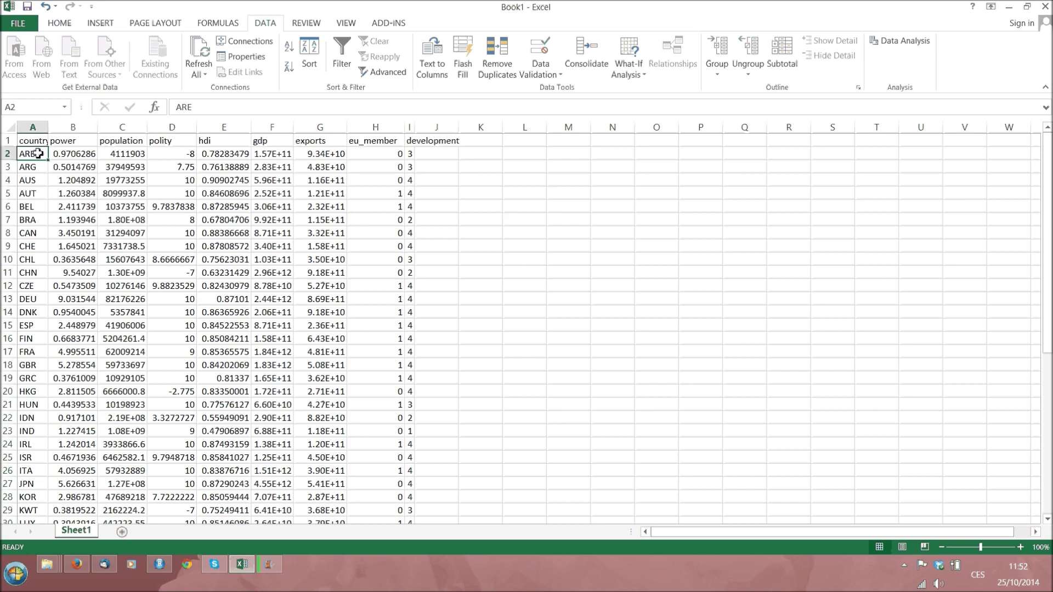
left_click_drag(55, 154, 378, 198)
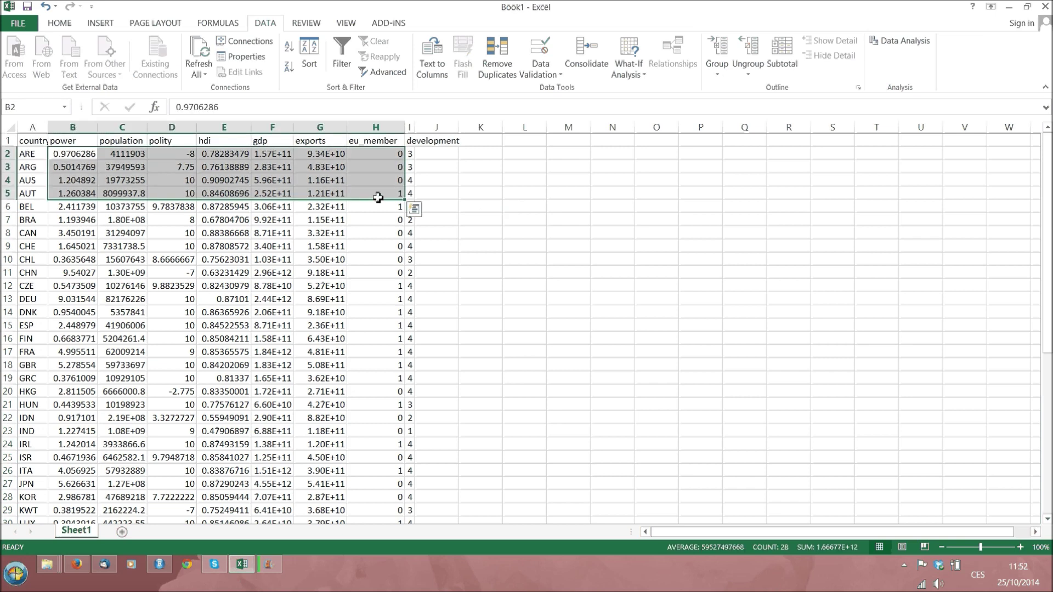
left_click(511, 215)
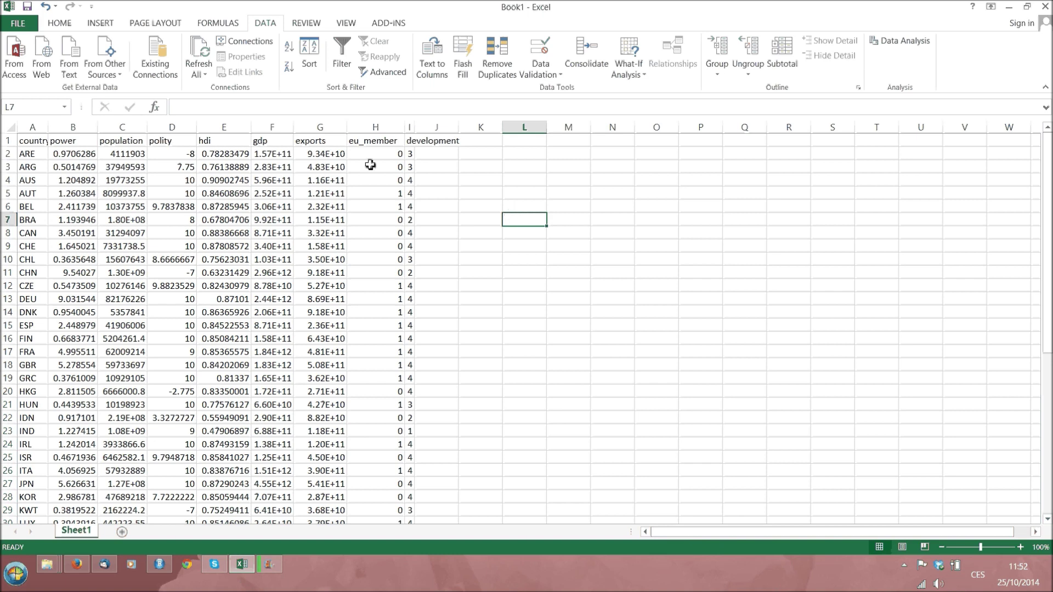
left_click(378, 181)
left_click(379, 190)
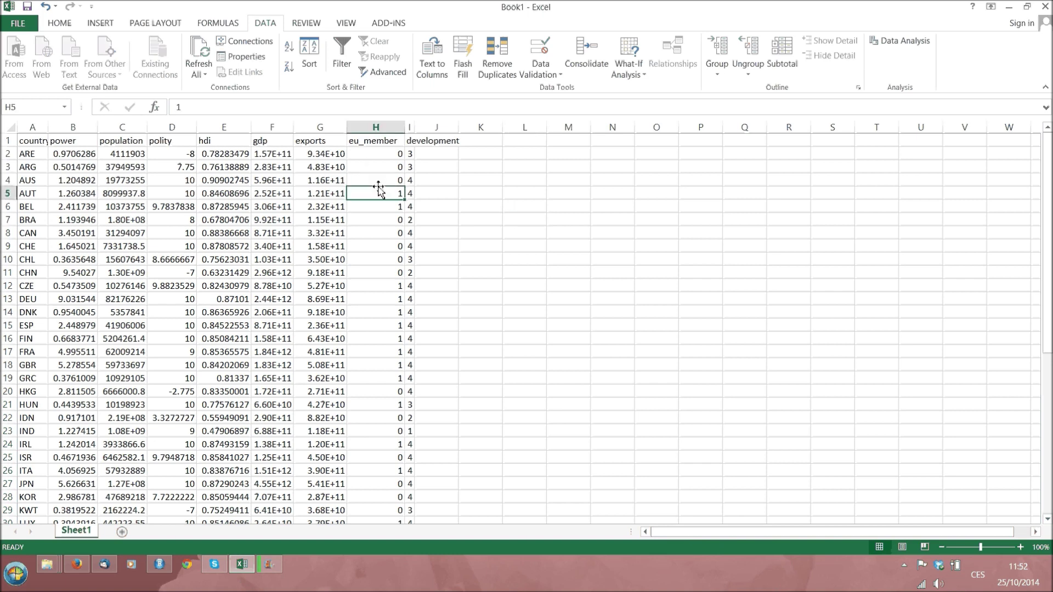
- Enter the header eu_membershp in L1 with values 1 and 0 in L2:L3
left_click(526, 143)
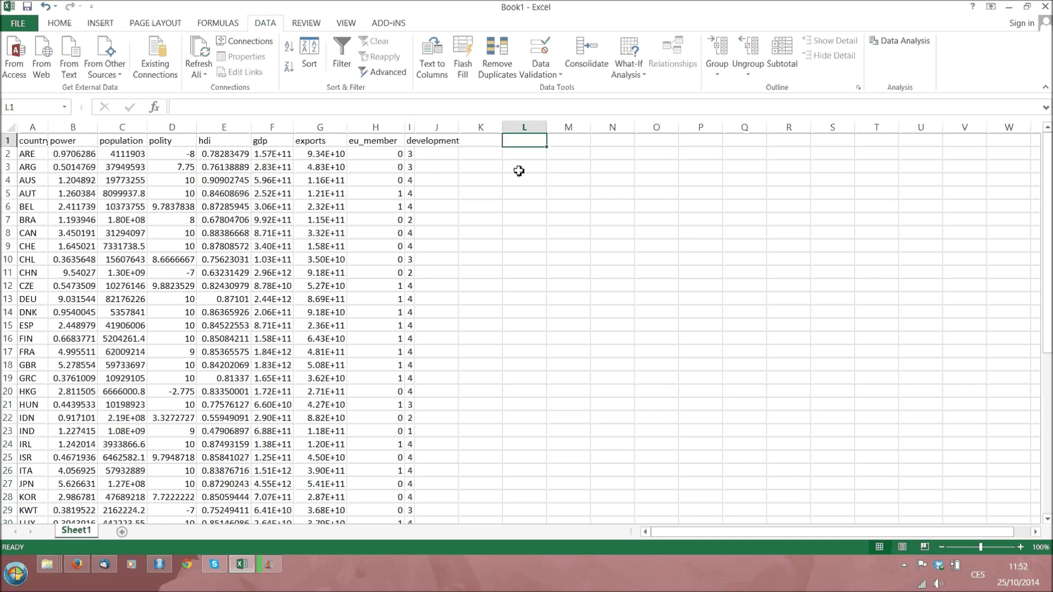
type("eu_membersh")
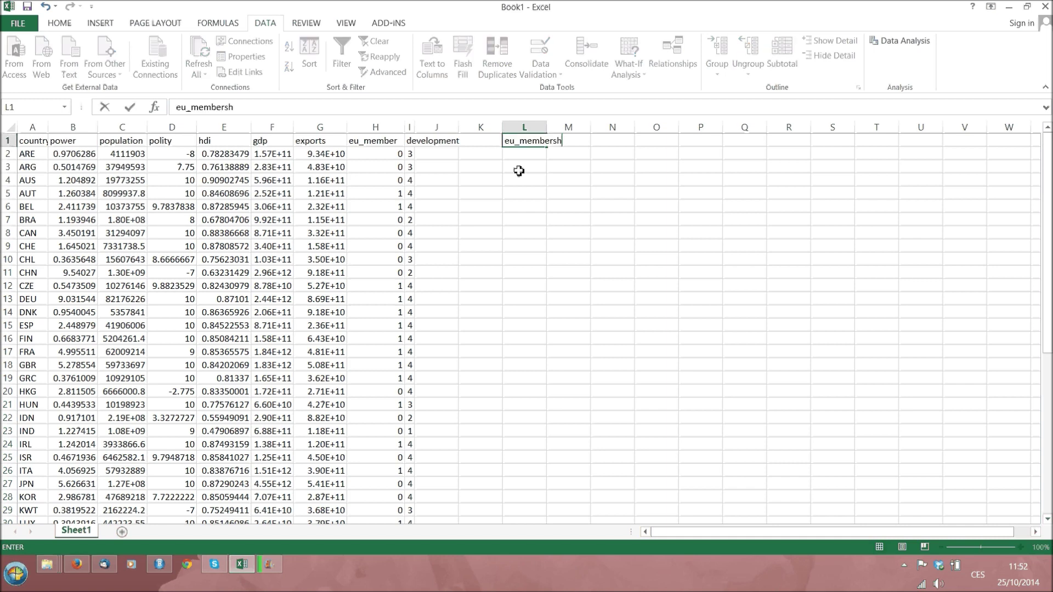
type("p")
key("Return")
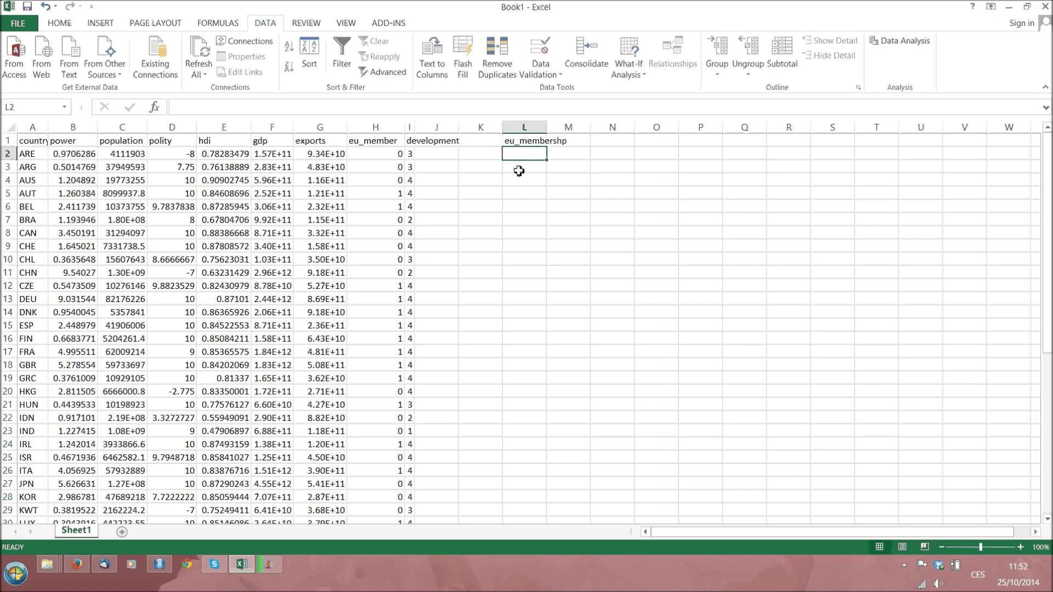
type("1")
key("Return")
type("0")
key("Return")
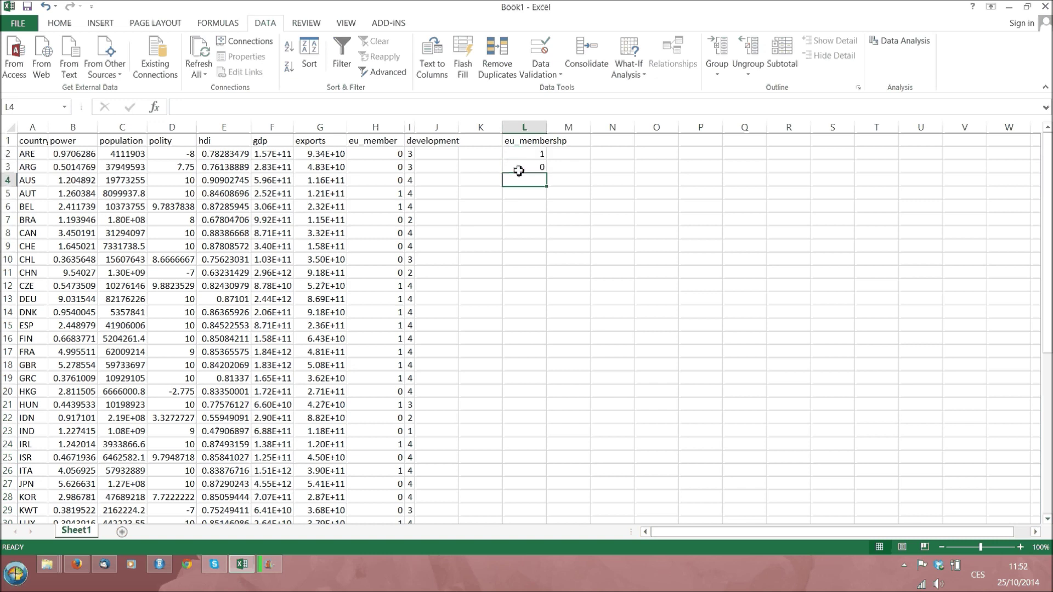
- Correct the L1 header spelling to eu_membership
key("Up")
key("Up")
key("Right")
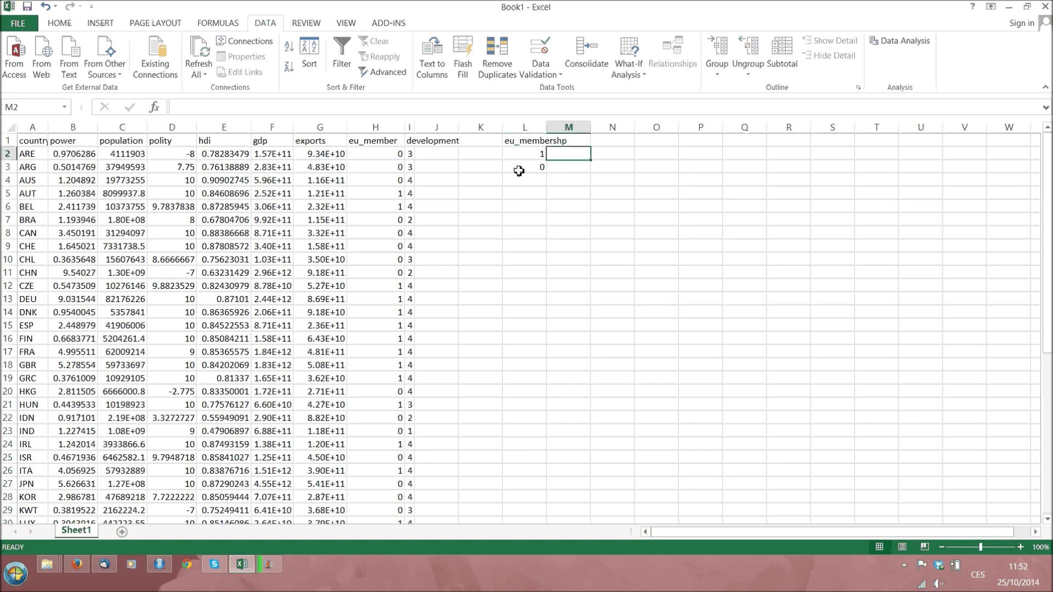
key("Up")
key("Left")
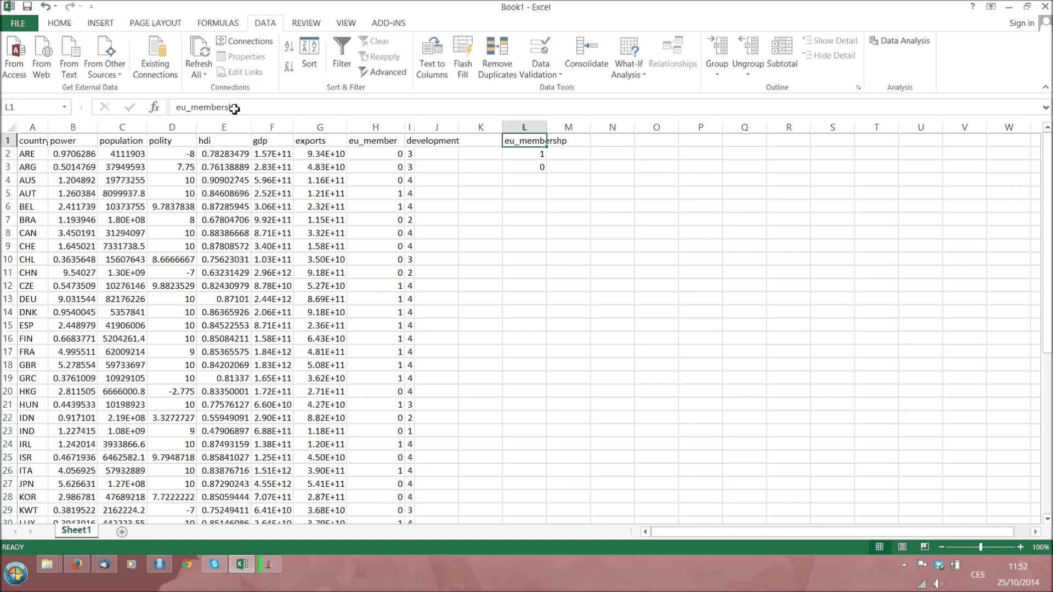
left_click(234, 107)
type("i")
key("Return")
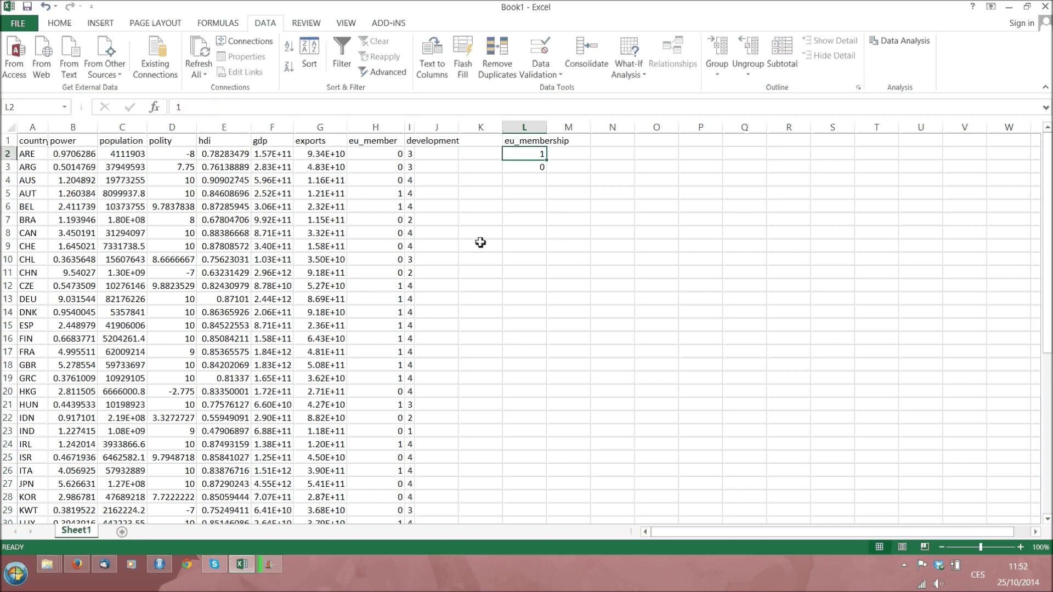
key("Right")
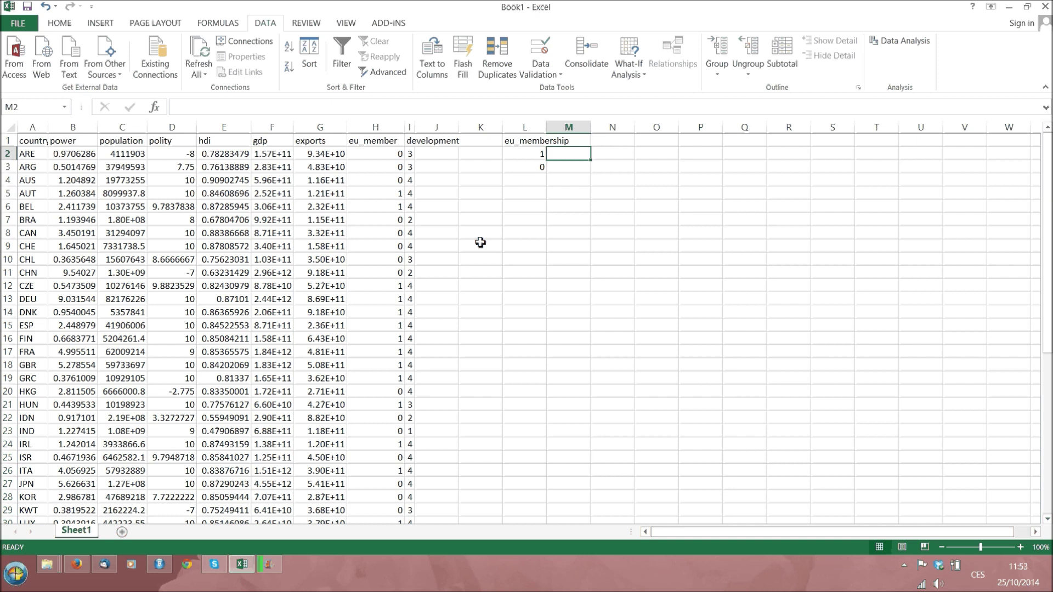
- Enter =COUNTIF(H2:H47,1) in M2, returning 18 EU members
type("=")
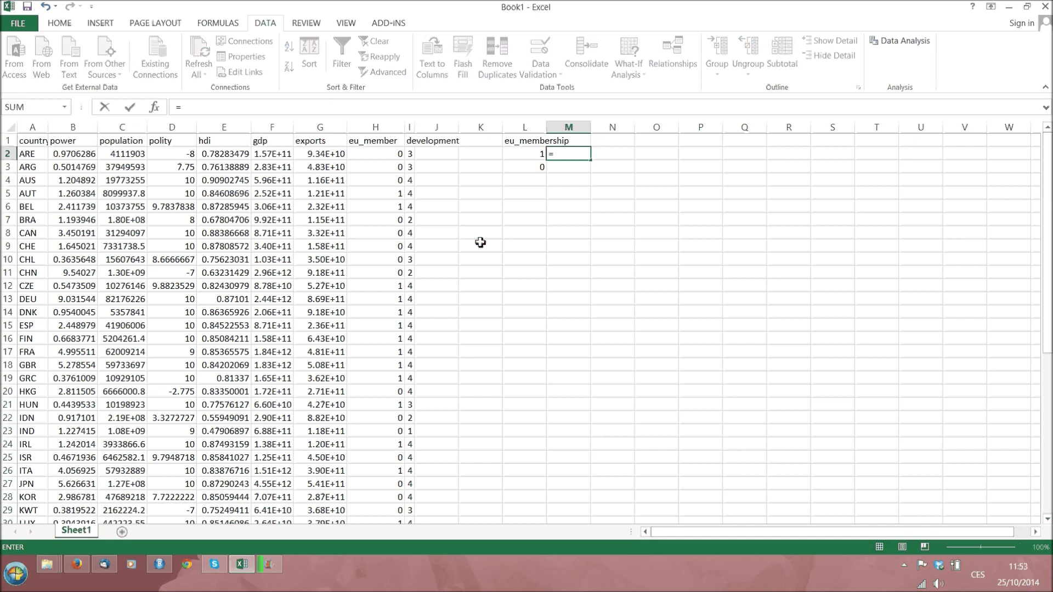
type("counti")
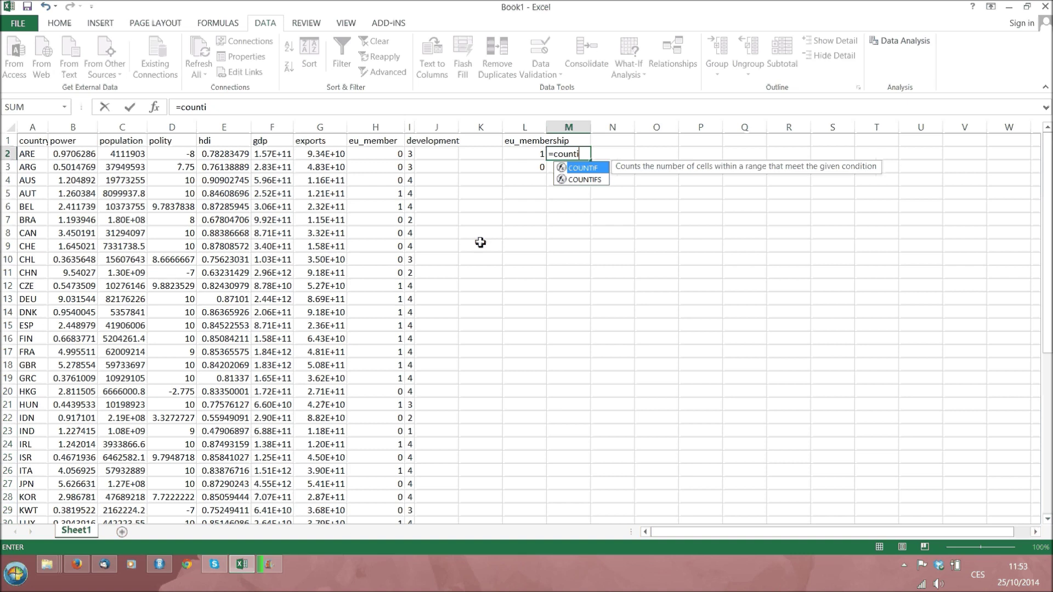
type("f(")
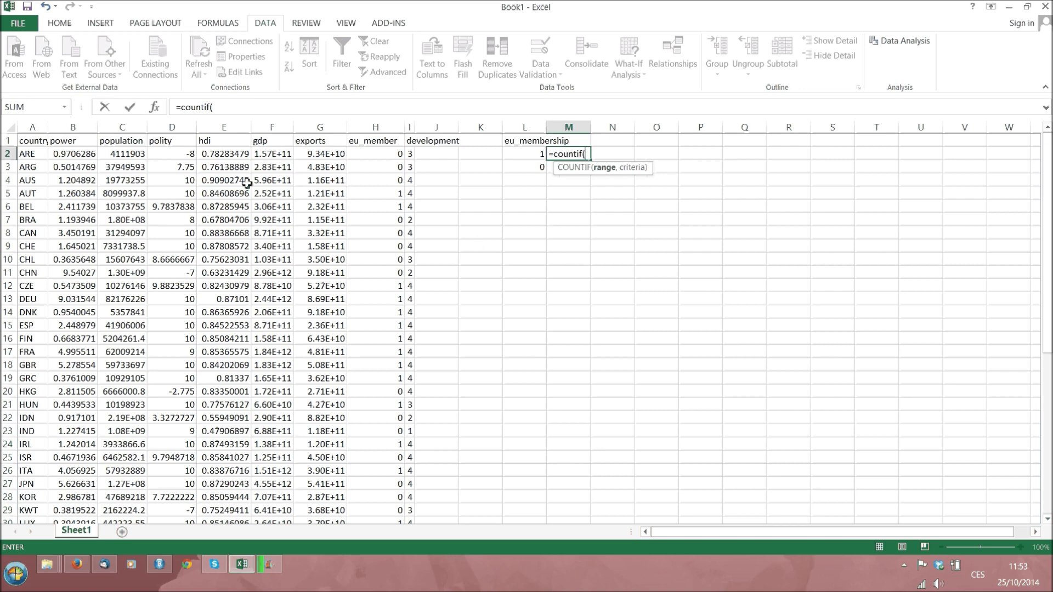
left_click(373, 154)
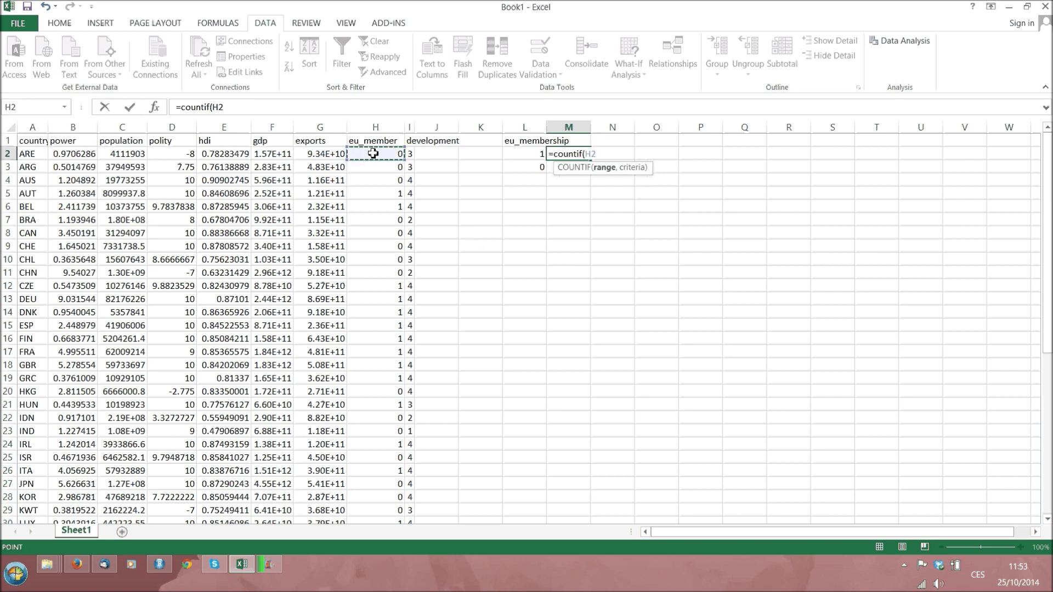
key("F8")
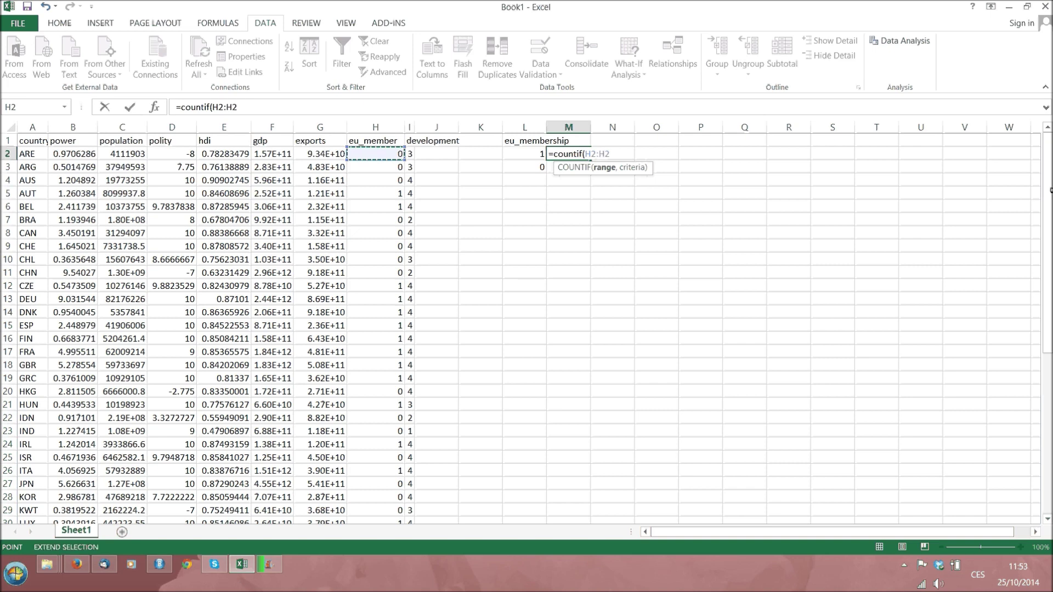
left_click_drag(1047, 190, 1048, 195)
scroll(360, 469, "down", 7)
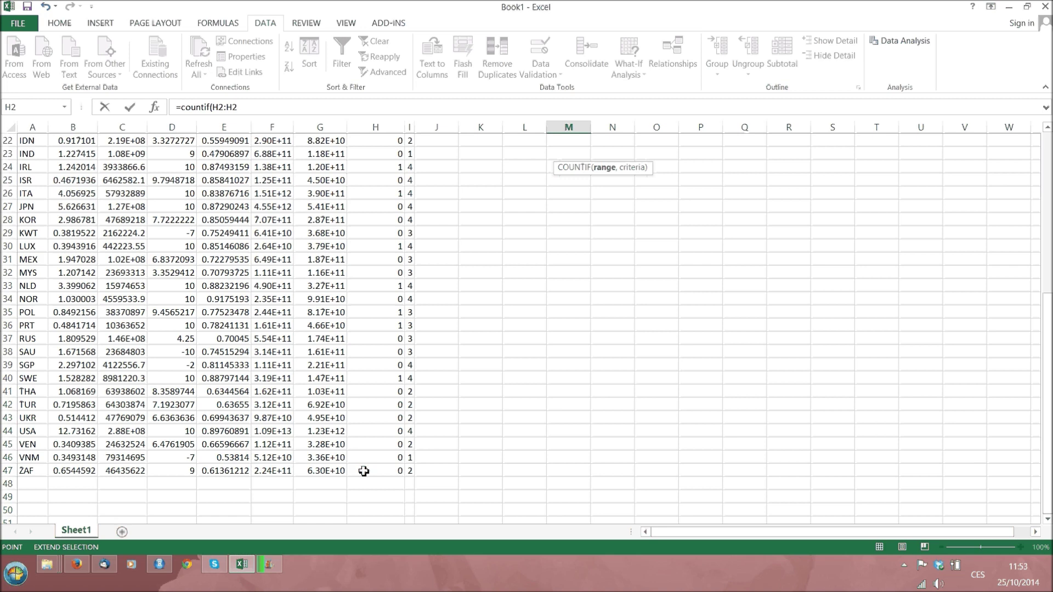
left_click(364, 471)
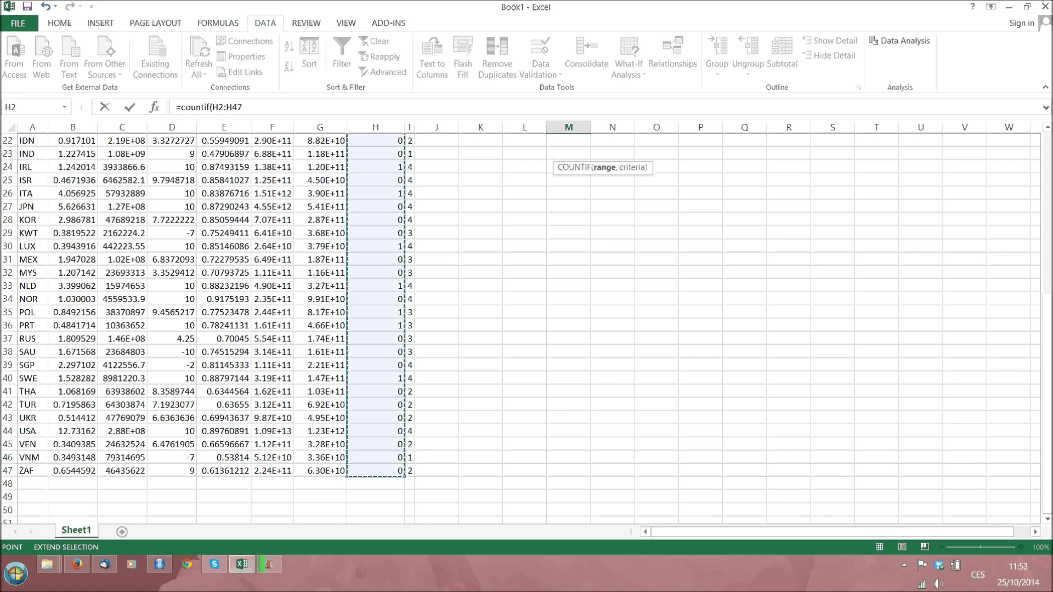
left_click_drag(1048, 333, 1047, 175)
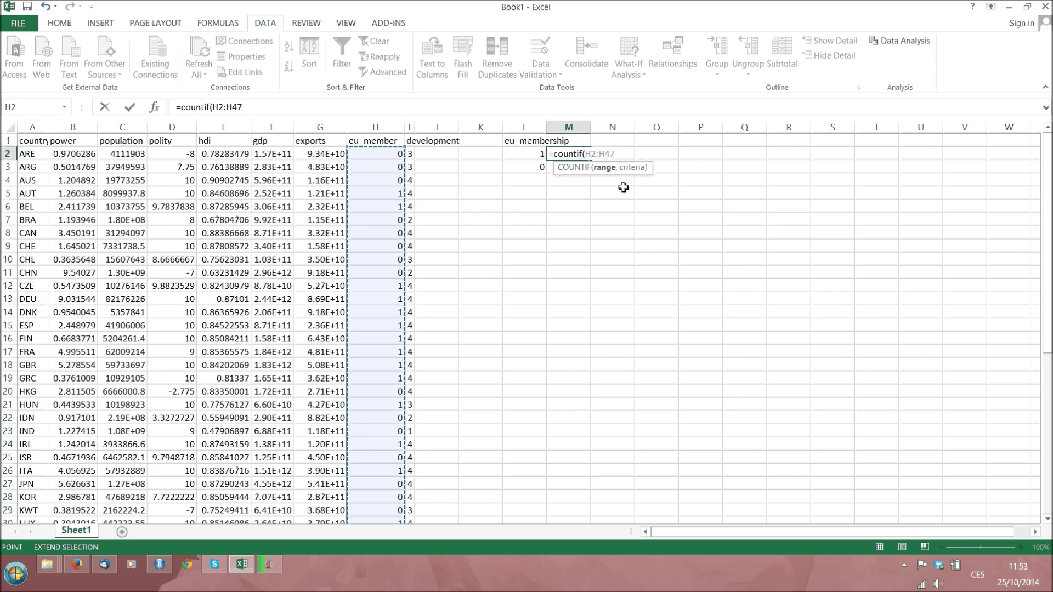
type(",")
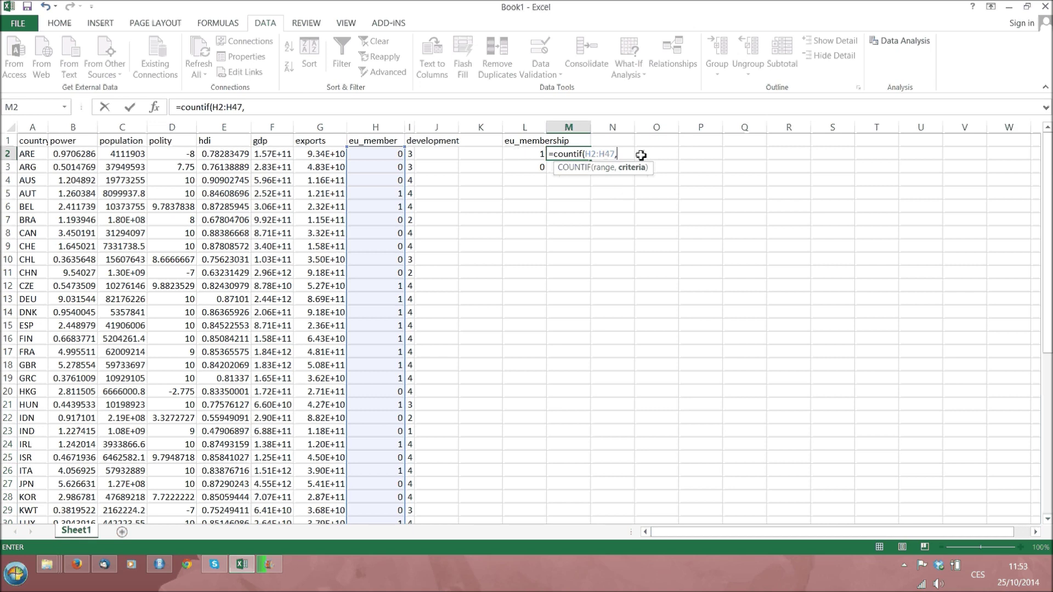
type("1)")
key("Return")
key("Up")
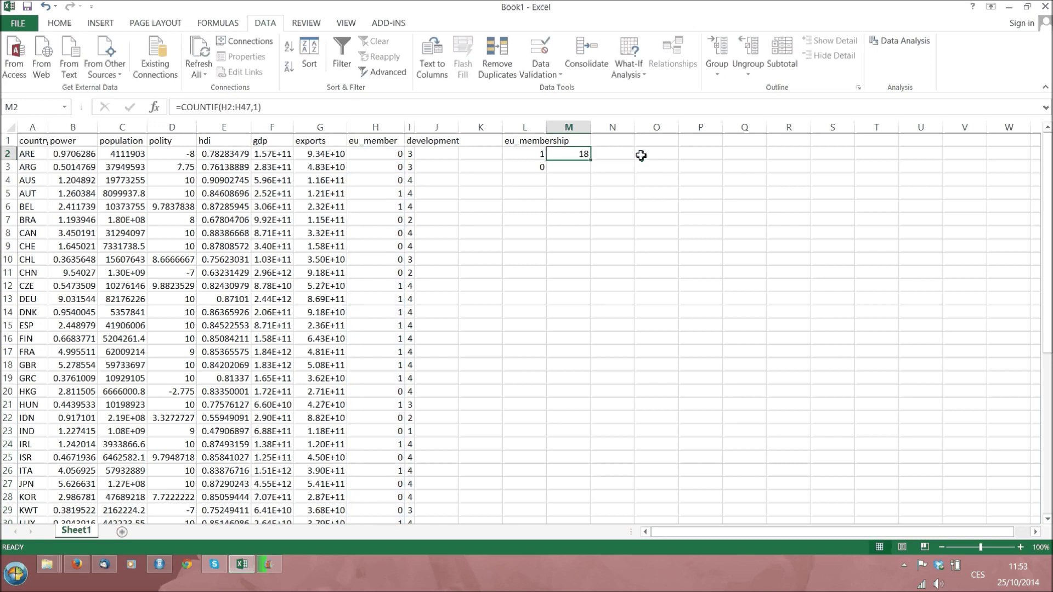
- Copy the count formula into M3 and correct its range to H2:H47
key("ctrl+c")
left_click(570, 167)
key("ctrl+v")
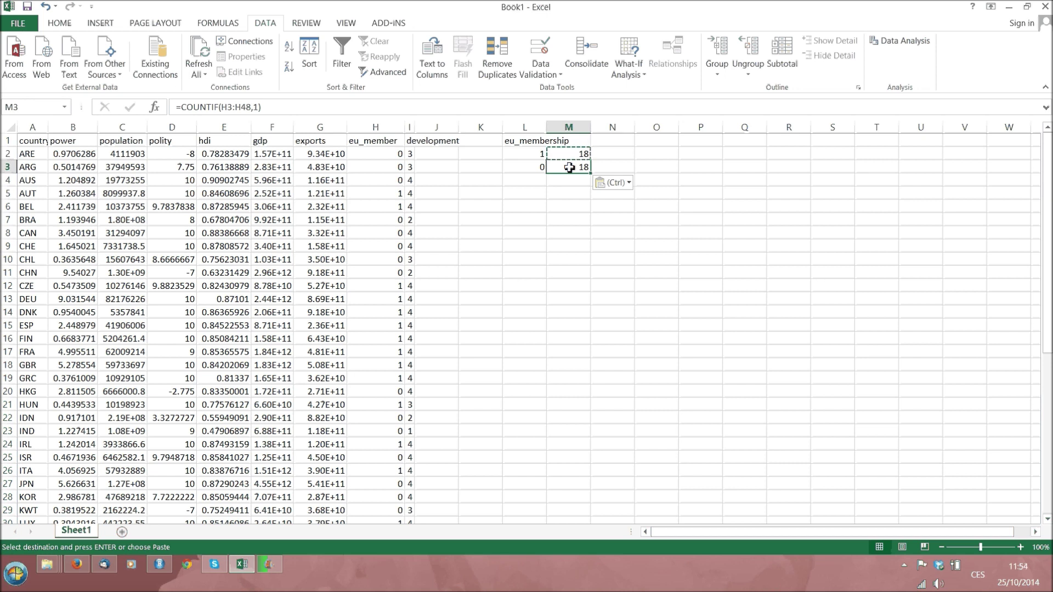
left_click(570, 154)
key("Down")
left_click(231, 108)
key("BackSpace")
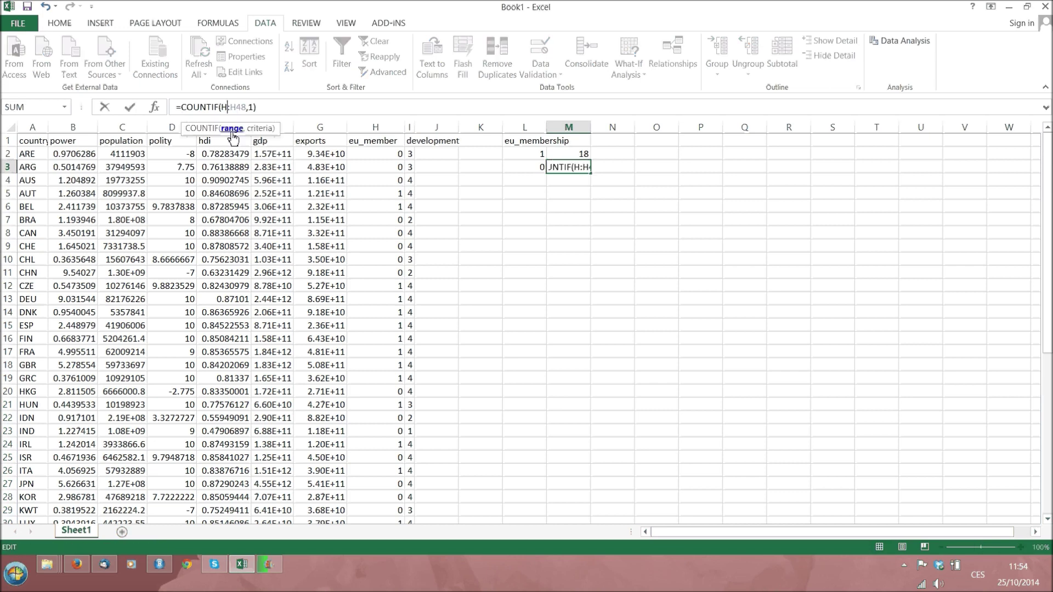
type("2")
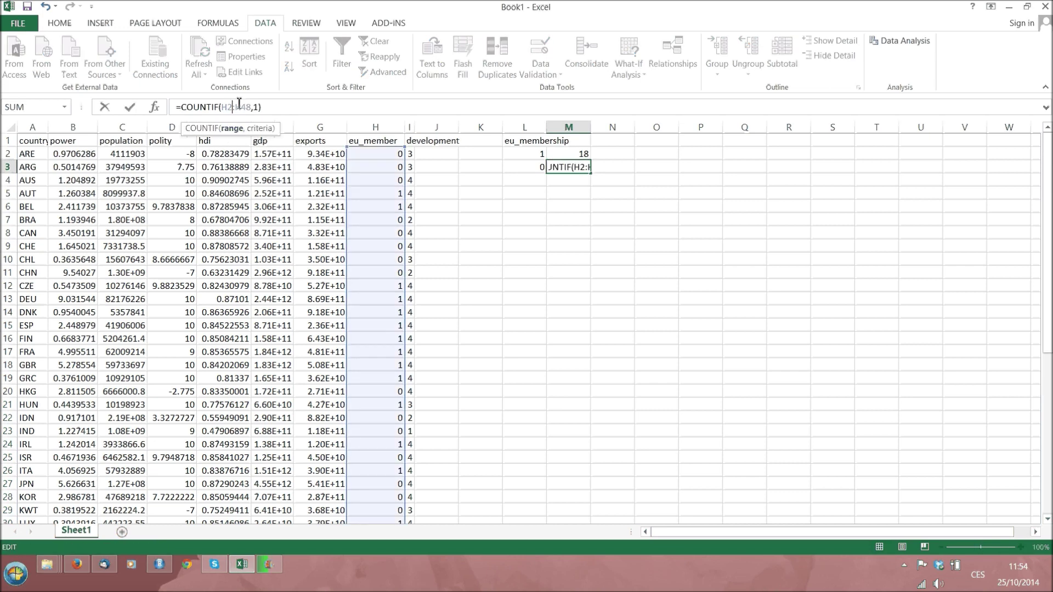
left_click(248, 110)
key("BackSpace")
key("Return")
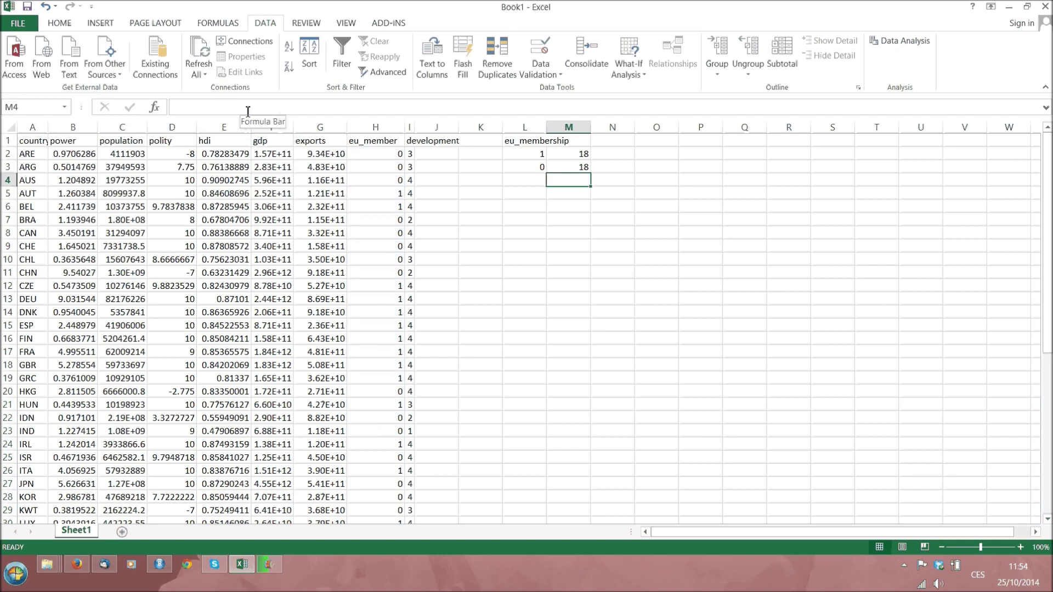
- Clear cell M3 and place the edit point at the range start in M2's formula
key("Up")
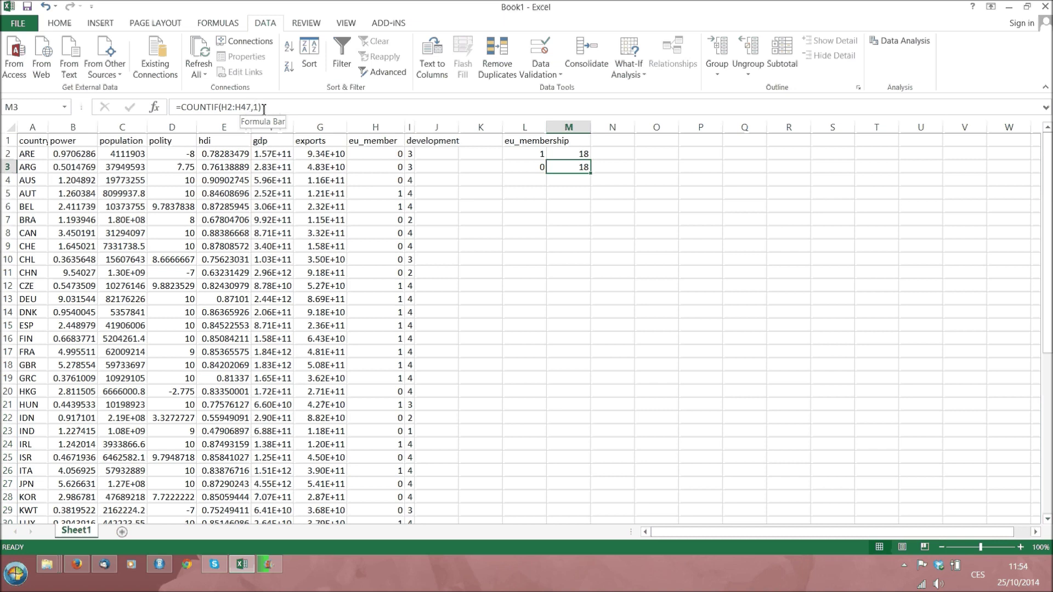
key("Delete")
key("Up")
left_click(230, 108)
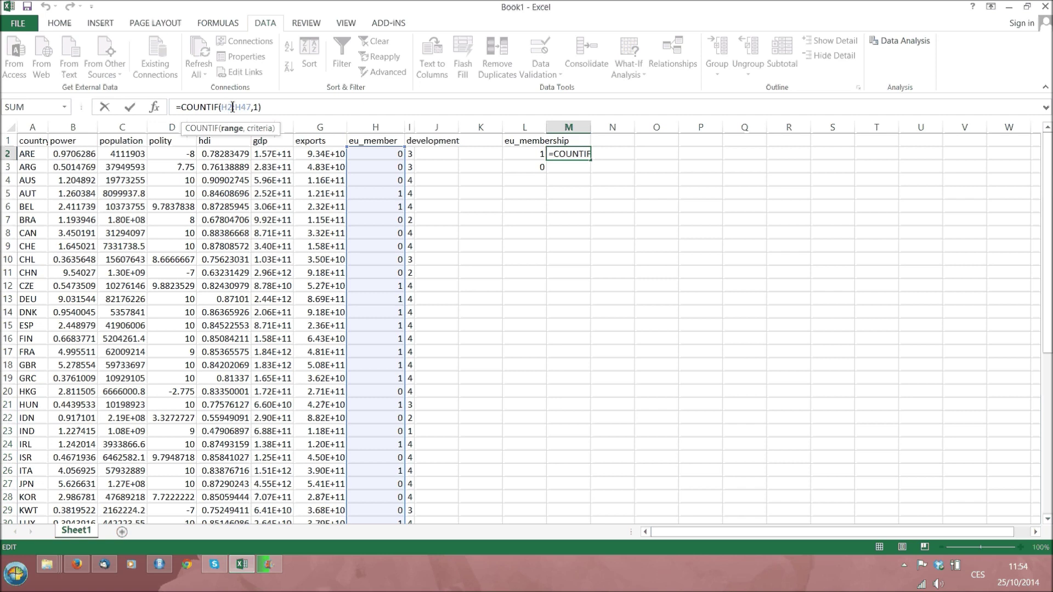
left_click(224, 104)
key("alt+shift")
- Anchor M2's range as H$2:H$47 and copy the formula into M3
type("$")
key("Right")
key("Right")
key("Return")
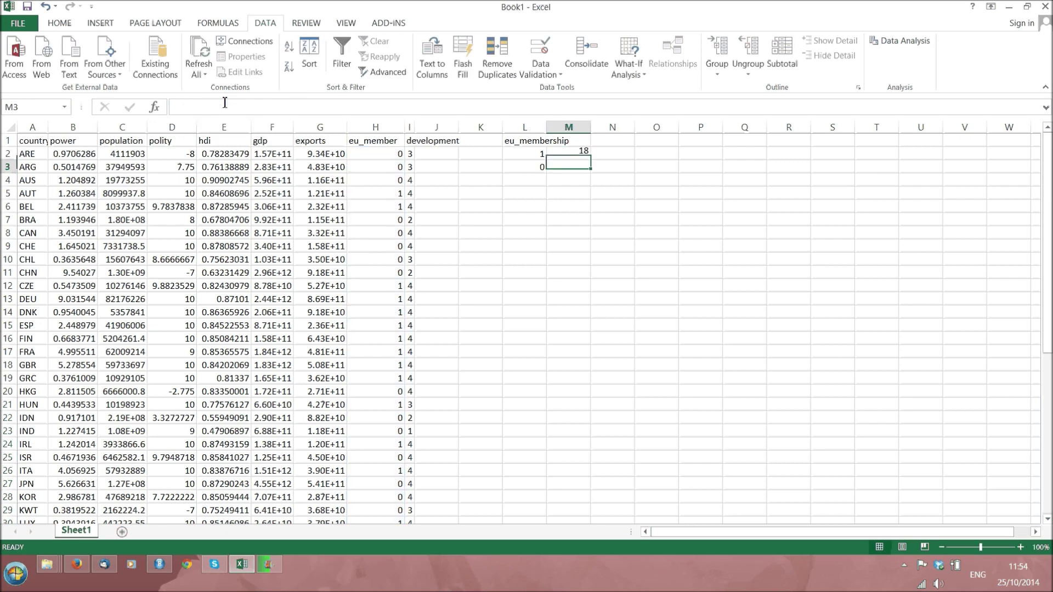
key("Up")
key("ctrl+c")
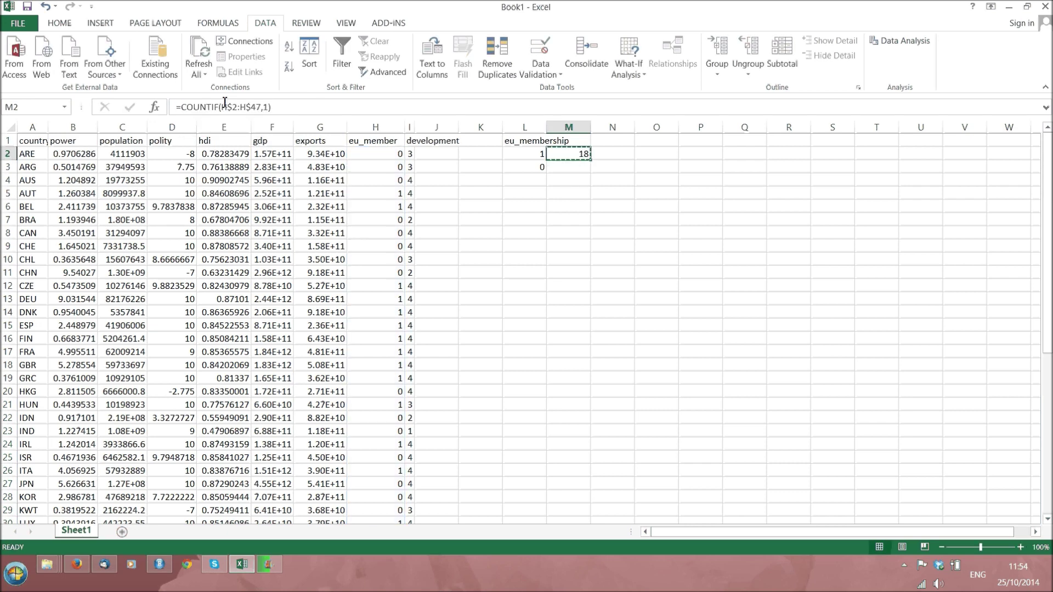
key("Down")
key("ctrl+v")
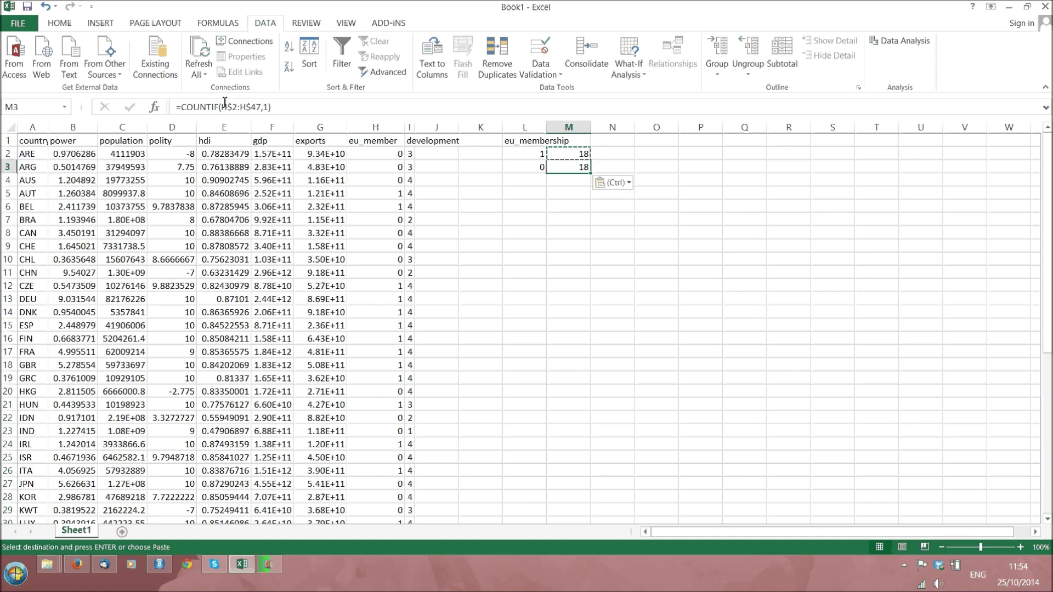
- Set M2's COUNTIF criterion to 1, counting 18 members
left_click(571, 153)
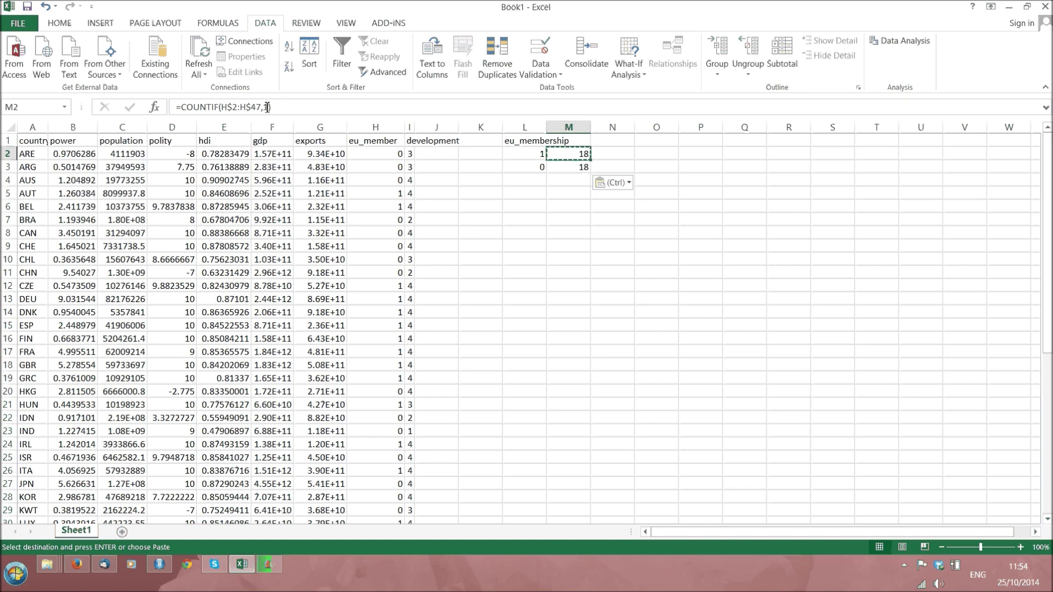
double_click(267, 107)
left_click(580, 166)
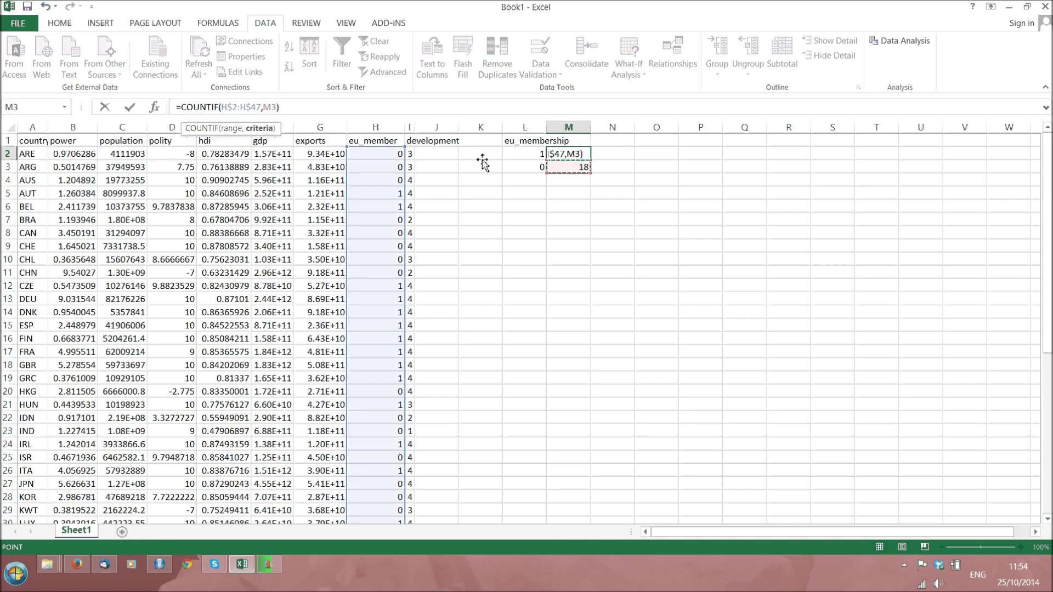
key("BackSpace")
key("BackSpace")
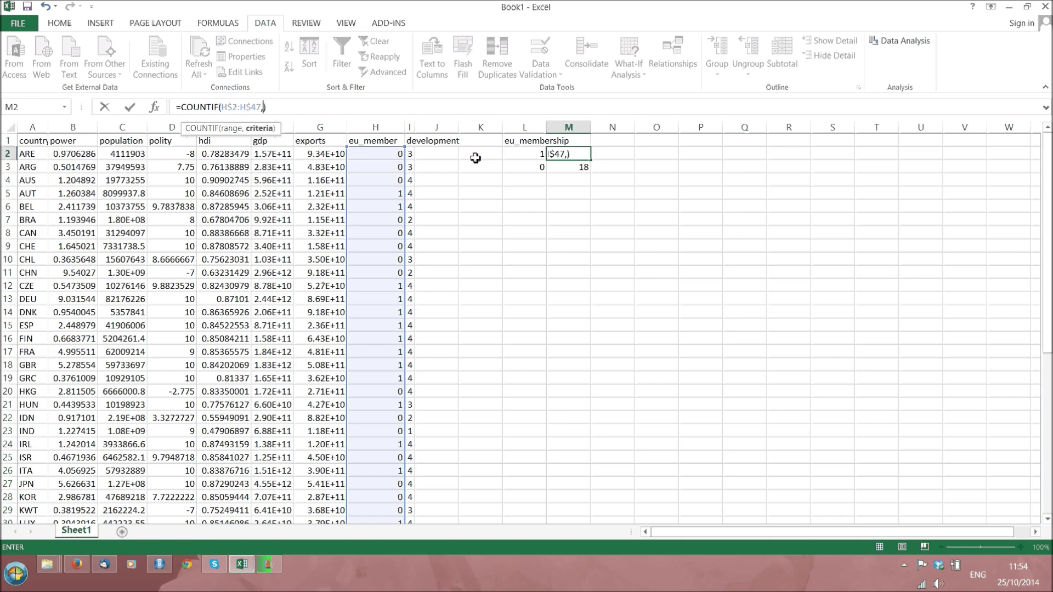
type("1")
key("Return")
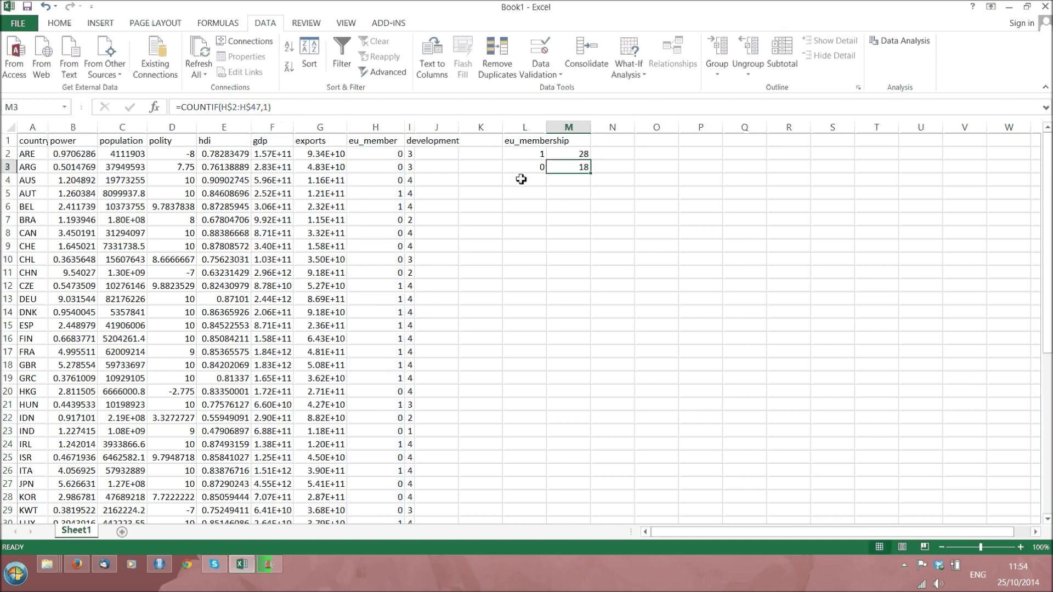
left_click(569, 155)
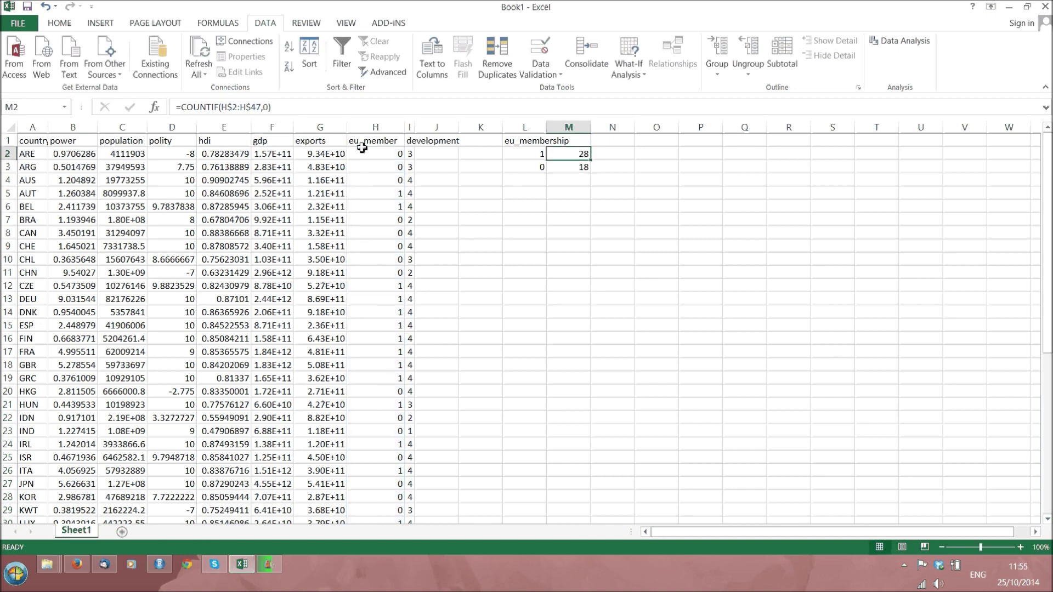
left_click(266, 106)
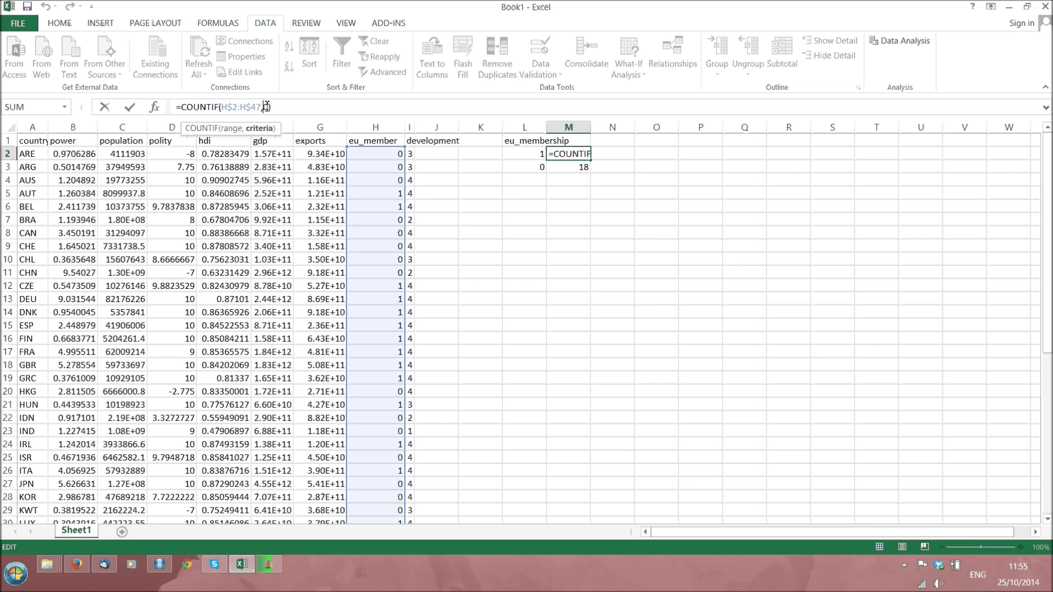
left_click(266, 106)
type("1")
key("Return")
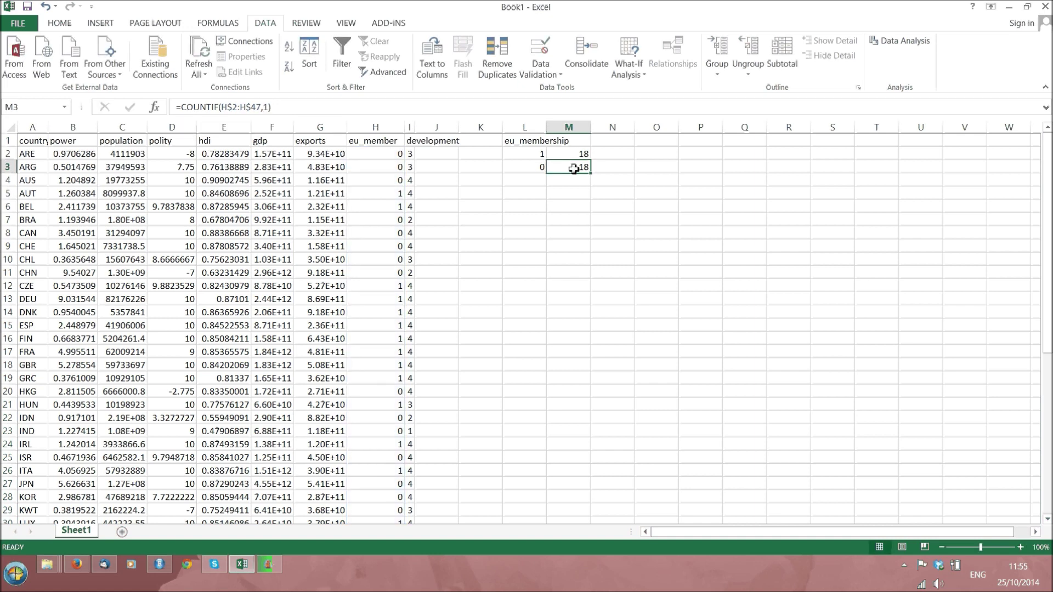
- Set M3's COUNTIF criterion to 0, counting 28 non-members
left_click(266, 108)
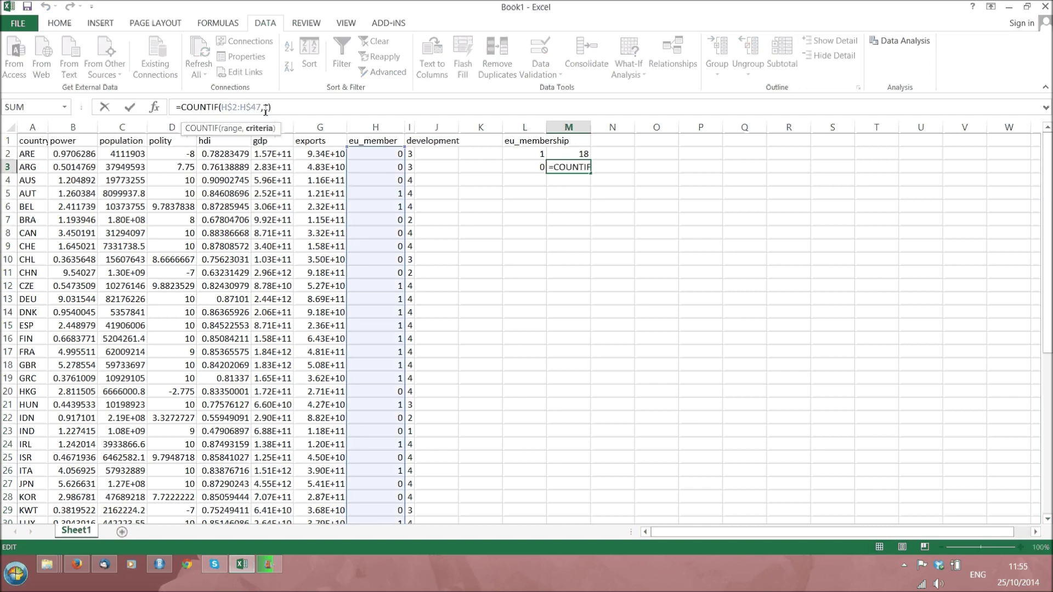
key("BackSpace")
type("0")
key("Return")
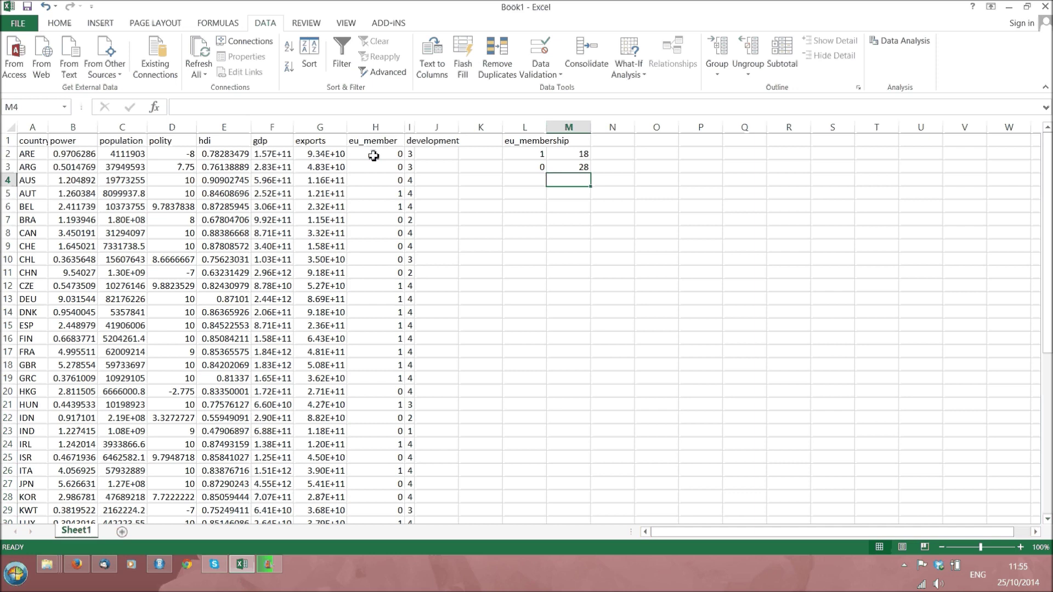
left_click_drag(373, 157, 378, 338)
left_click(571, 168)
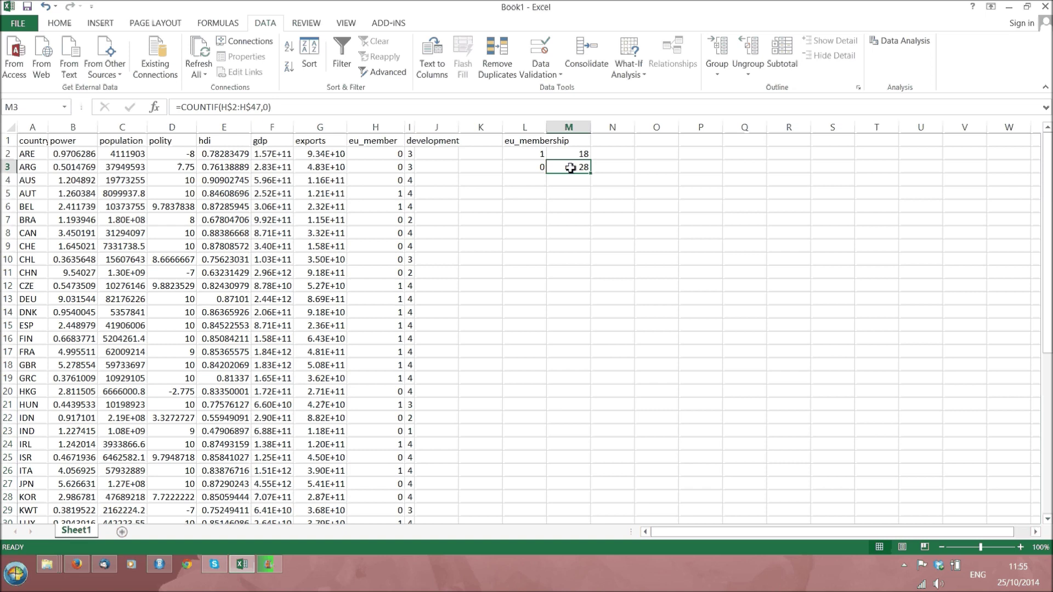
scroll(173, 53, "up", 3)
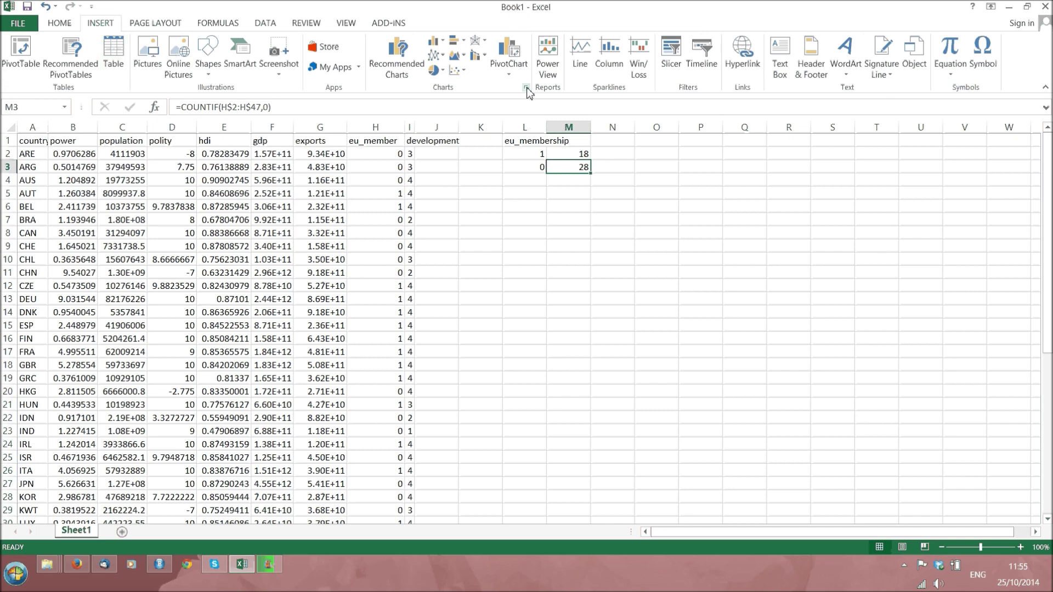
- Insert a clustered column chart of the counts, then delete it
left_click(434, 44)
left_click(444, 85)
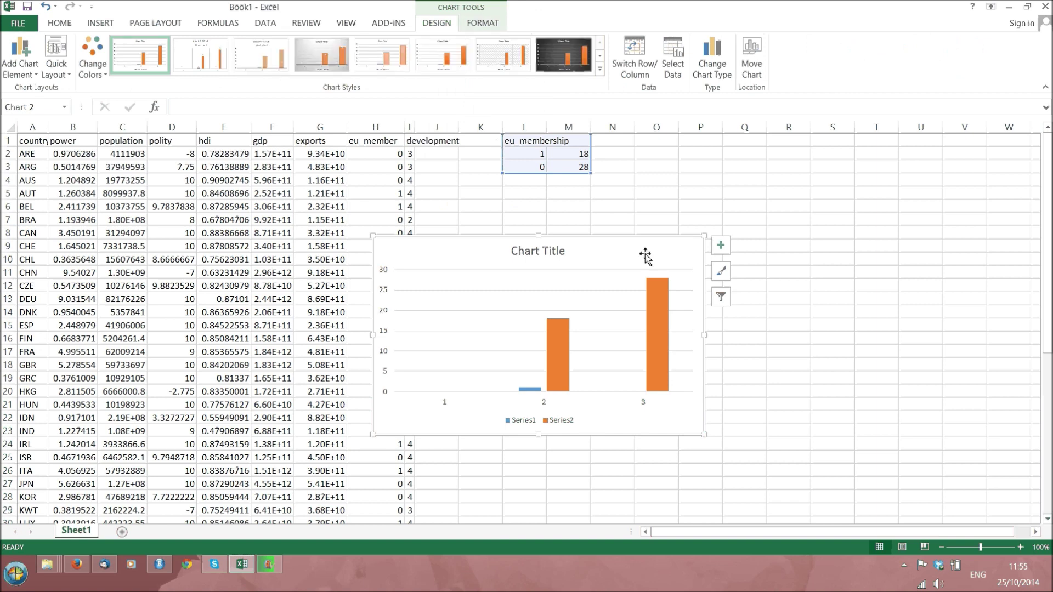
left_click_drag(645, 256, 705, 244)
key("Delete")
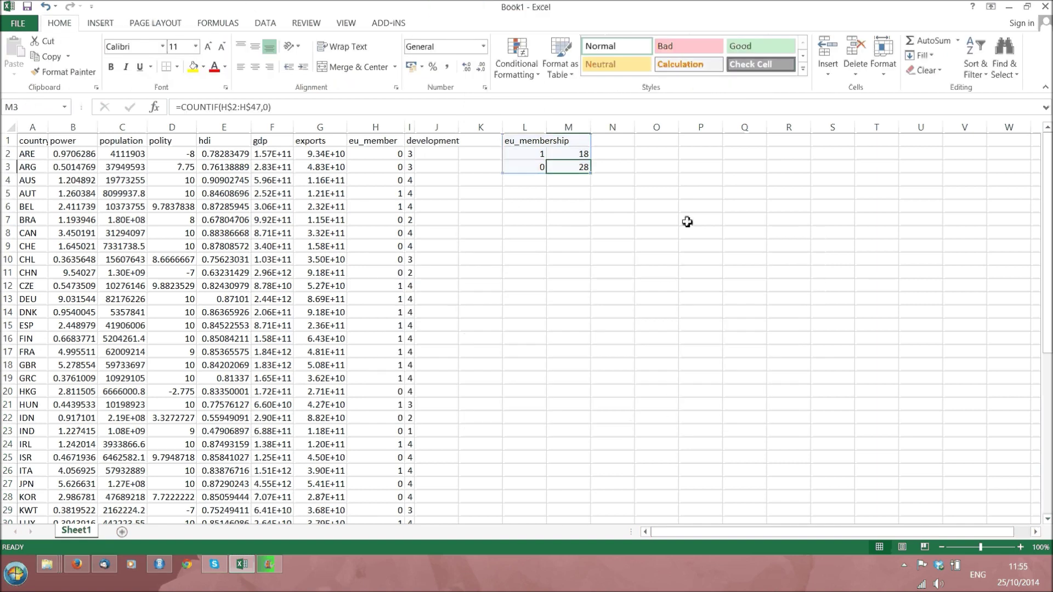
- Insert an empty column chart beside the counts and open its data selection
left_click(612, 232)
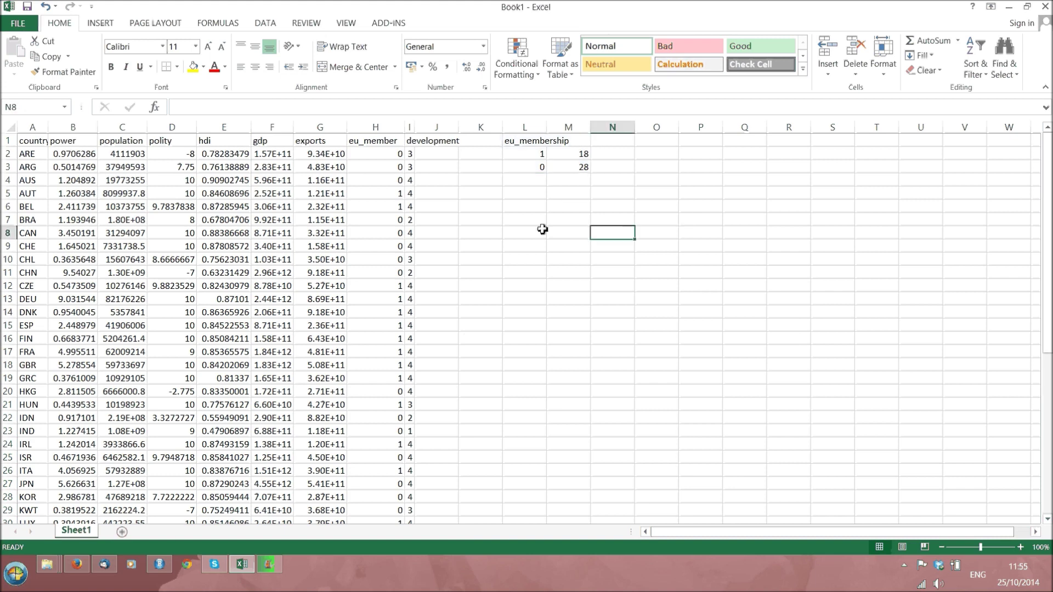
left_click(543, 229)
left_click(109, 26)
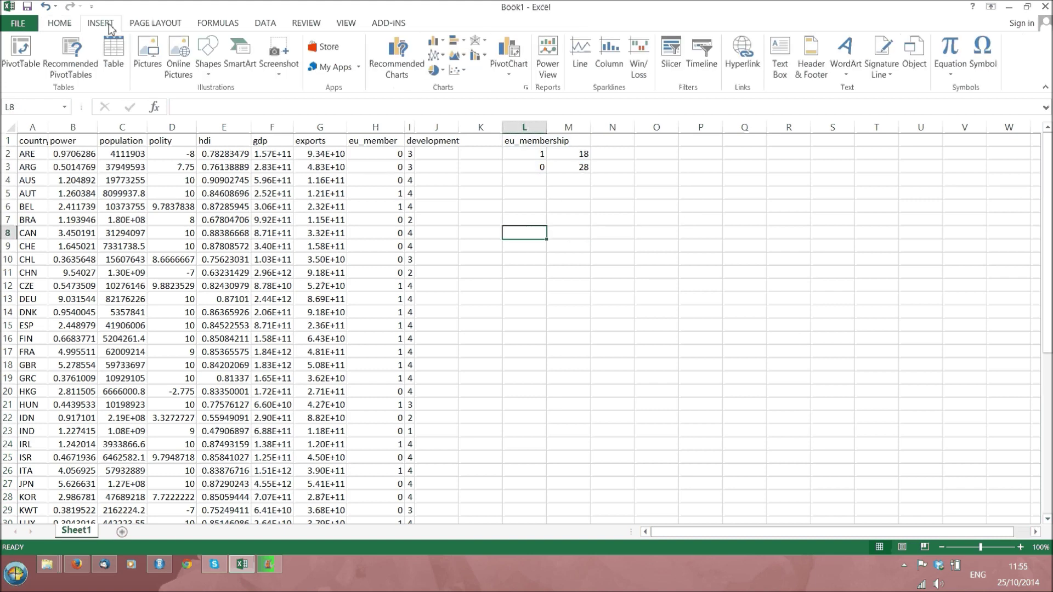
left_click(436, 43)
left_click(479, 129)
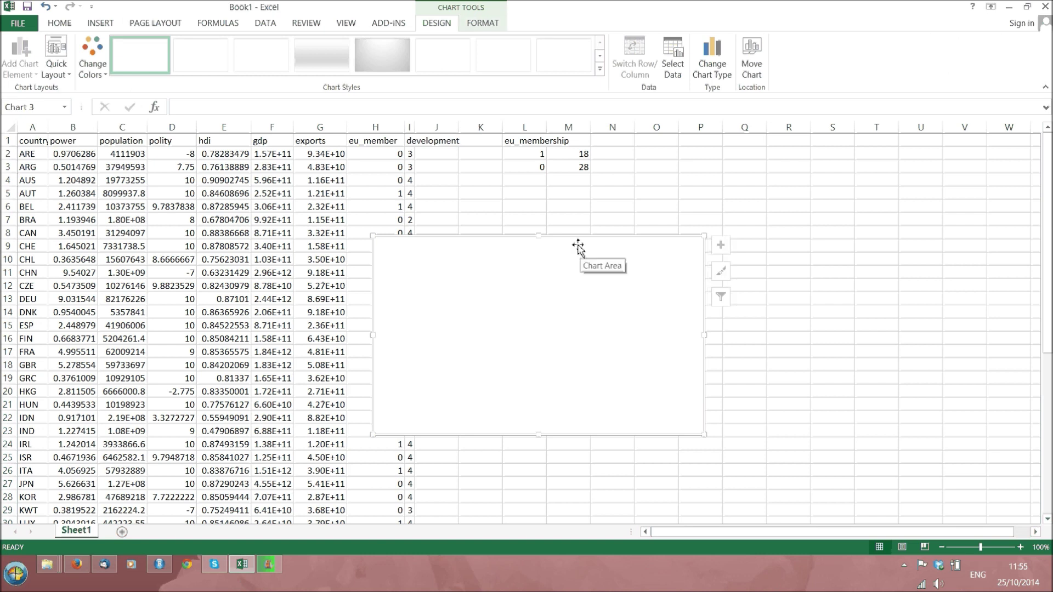
left_click_drag(578, 247, 656, 226)
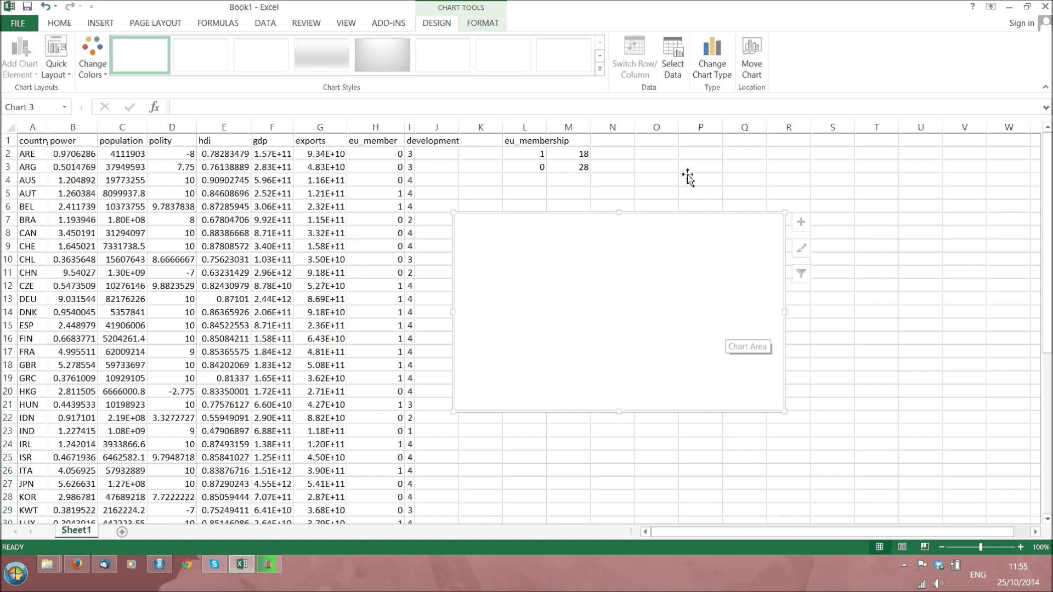
left_click(678, 55)
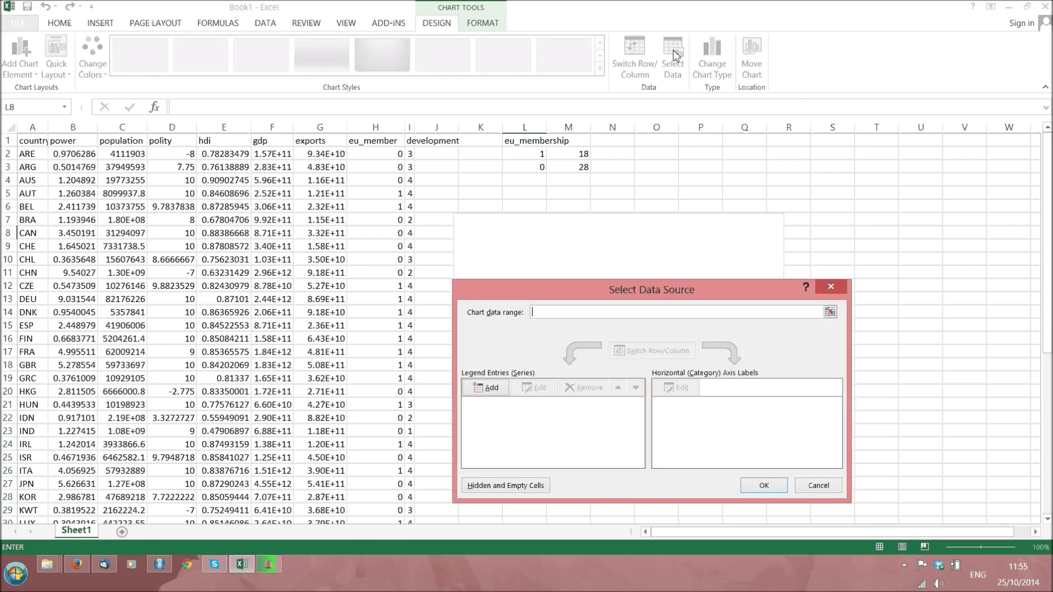
- Add a series named EU membership with values from M2:M3
left_click(487, 388)
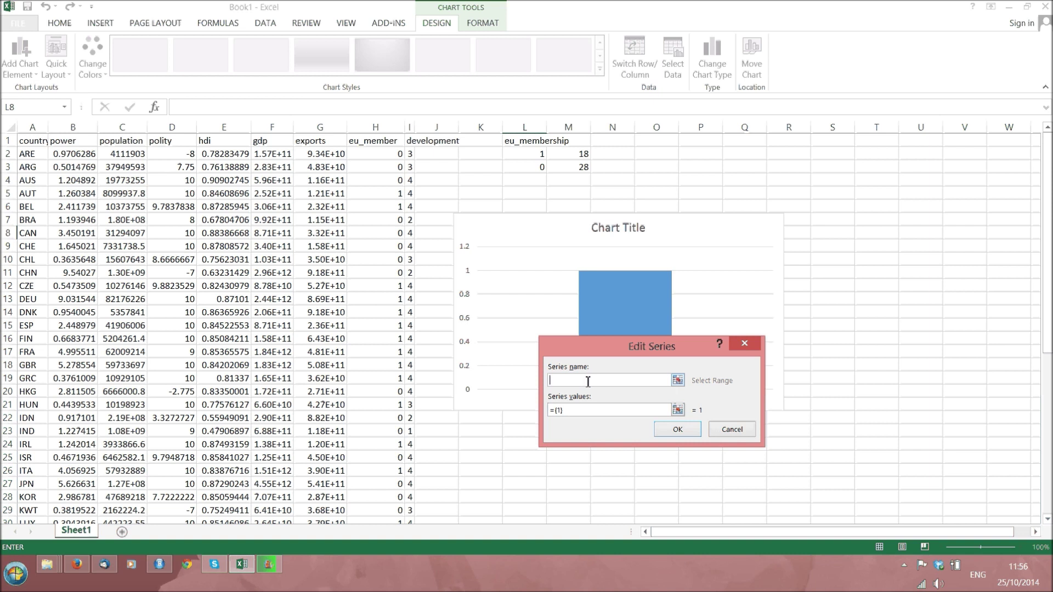
type("EU membership")
left_click(569, 411)
left_click_drag(568, 412, 528, 412)
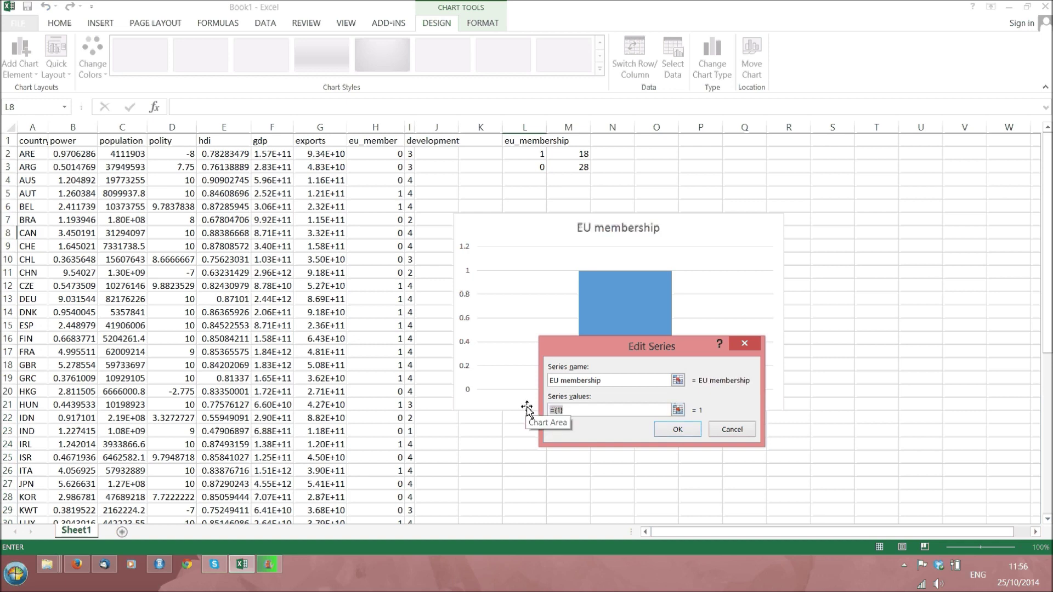
key("BackSpace")
left_click_drag(571, 154, 573, 167)
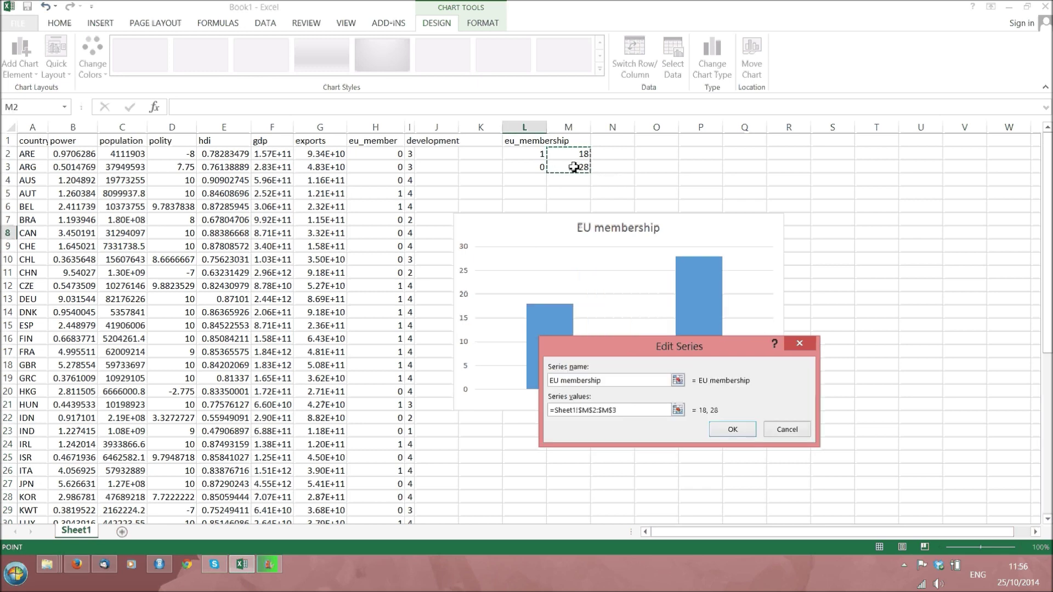
left_click(743, 436)
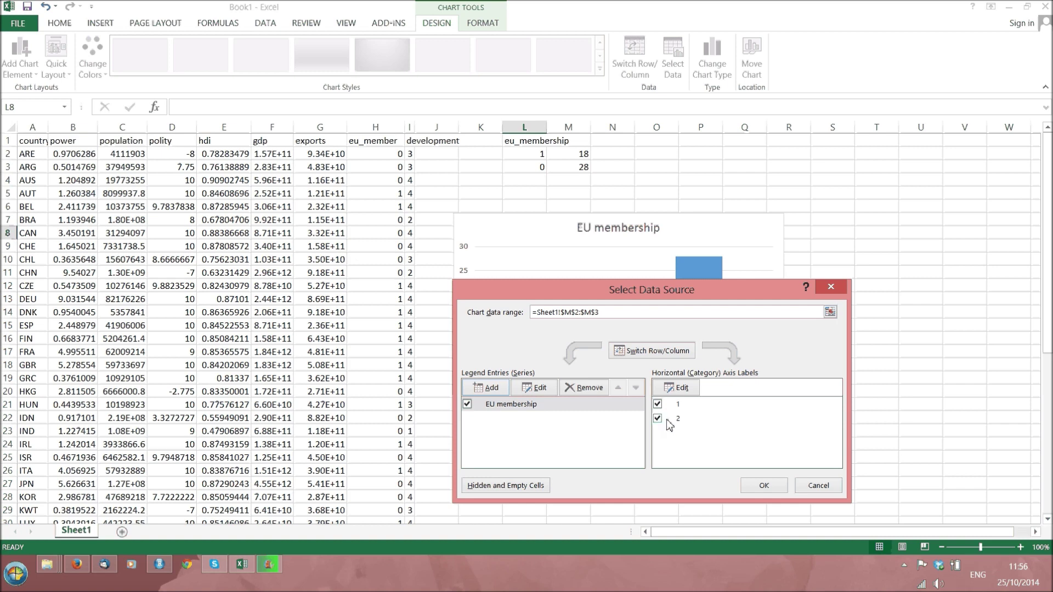
- Set the horizontal axis labels to L2:L3 and apply the chart data
left_click(681, 389)
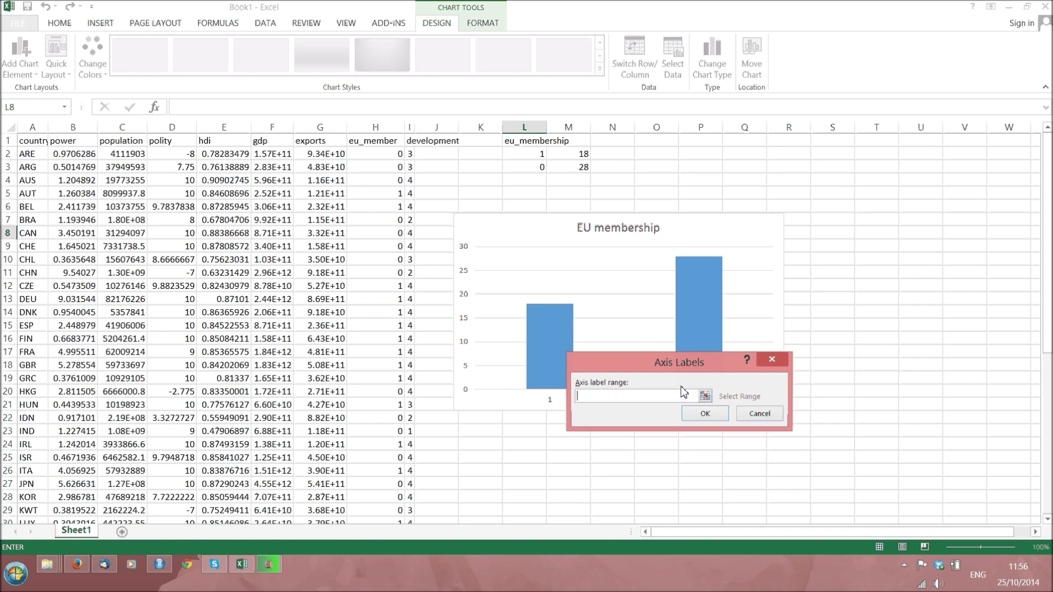
left_click(531, 152)
key("shift+Down")
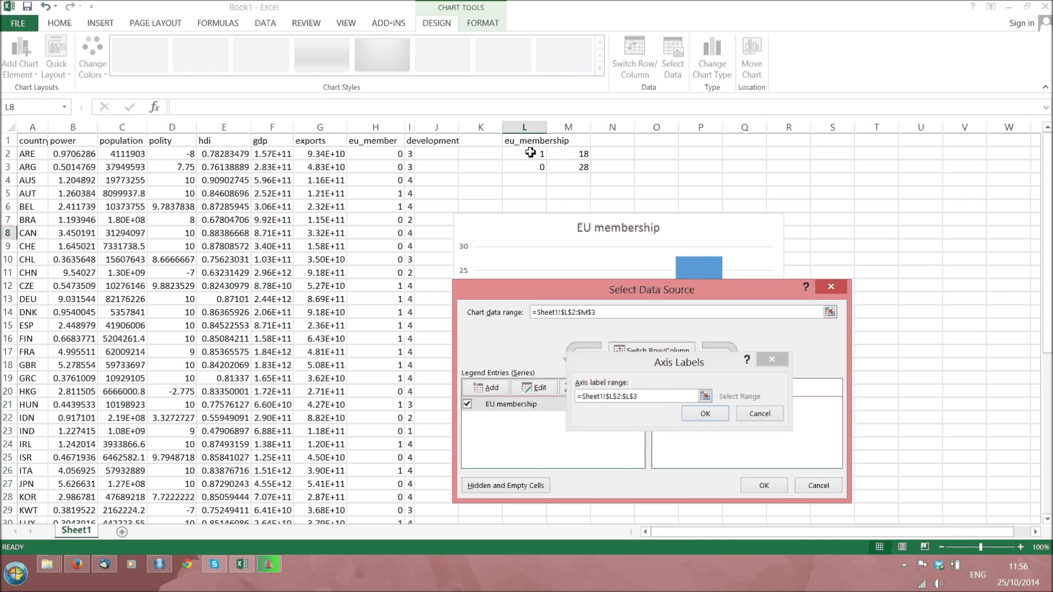
key("Return")
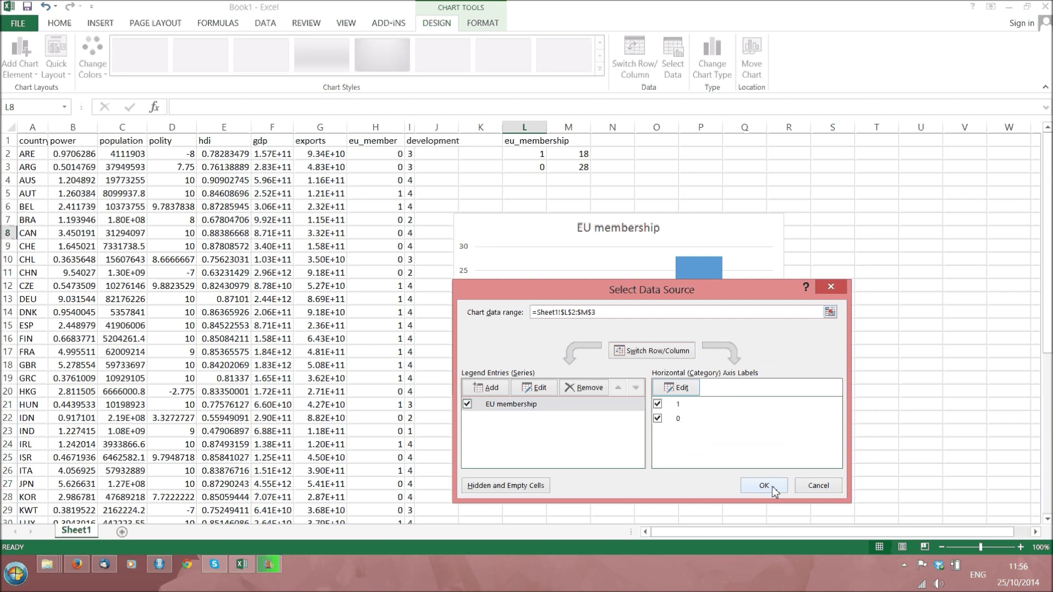
left_click(764, 486)
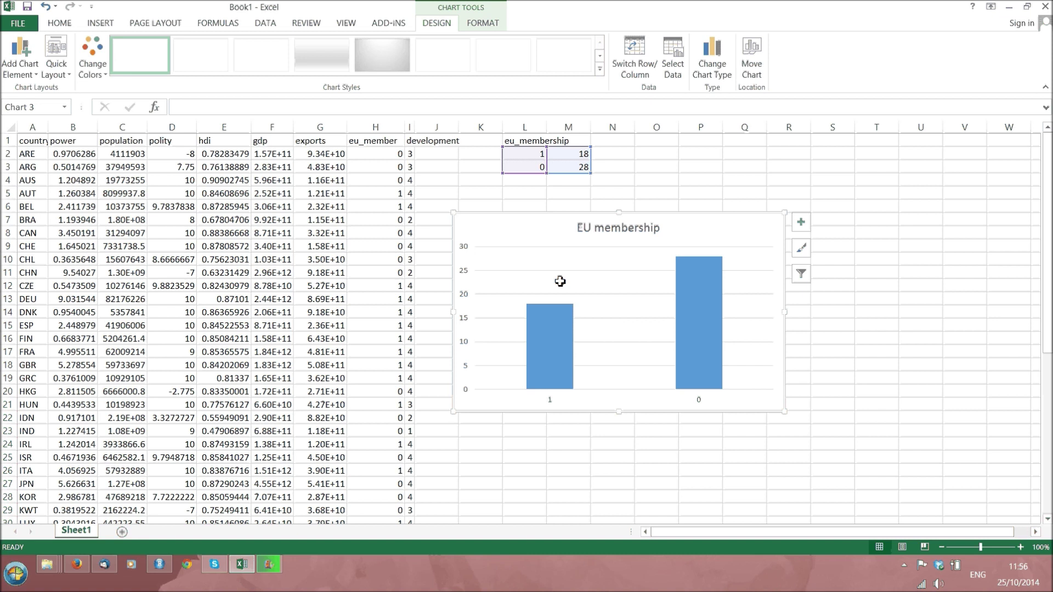
- Check the bar values 18 and 28, then switch to RStudio
mouse_move(557, 309)
mouse_move(700, 263)
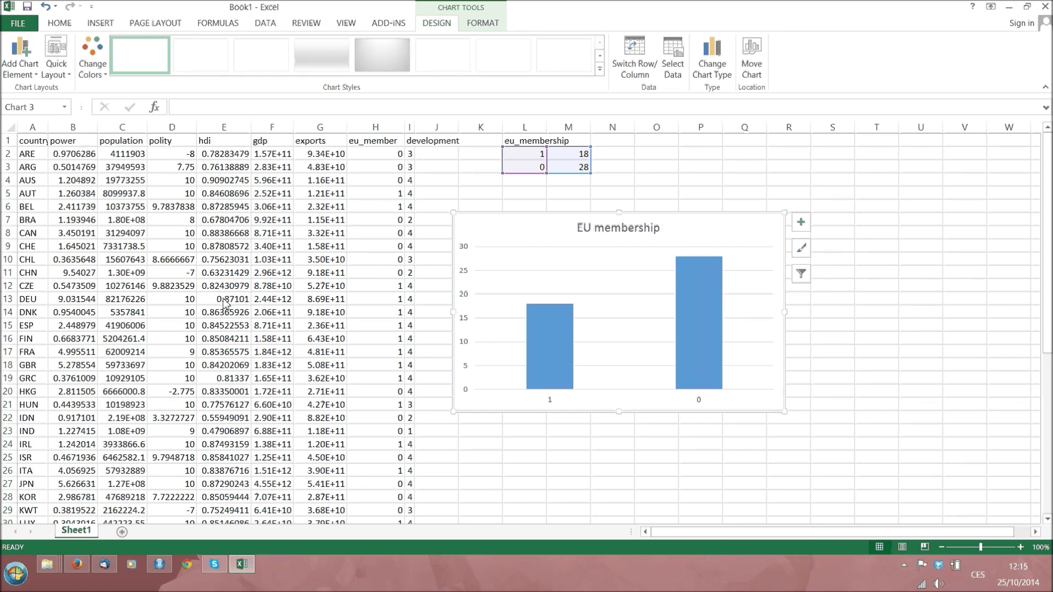
key("alt+Tab")
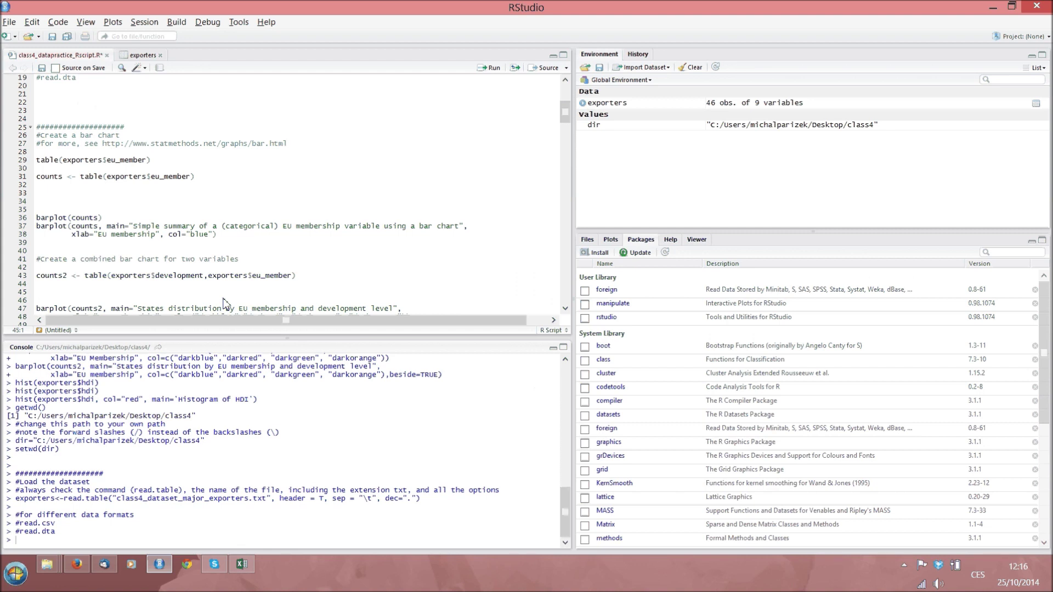
left_click(220, 293)
left_click(63, 176)
key("shift+Home")
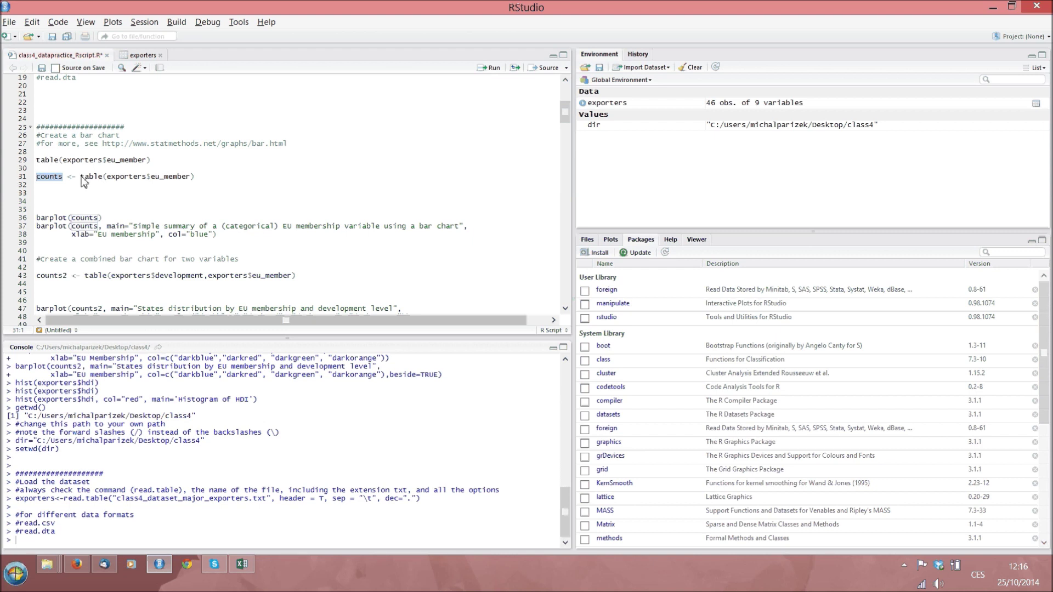
left_click_drag(81, 176, 101, 178)
left_click_drag(100, 181, 104, 179)
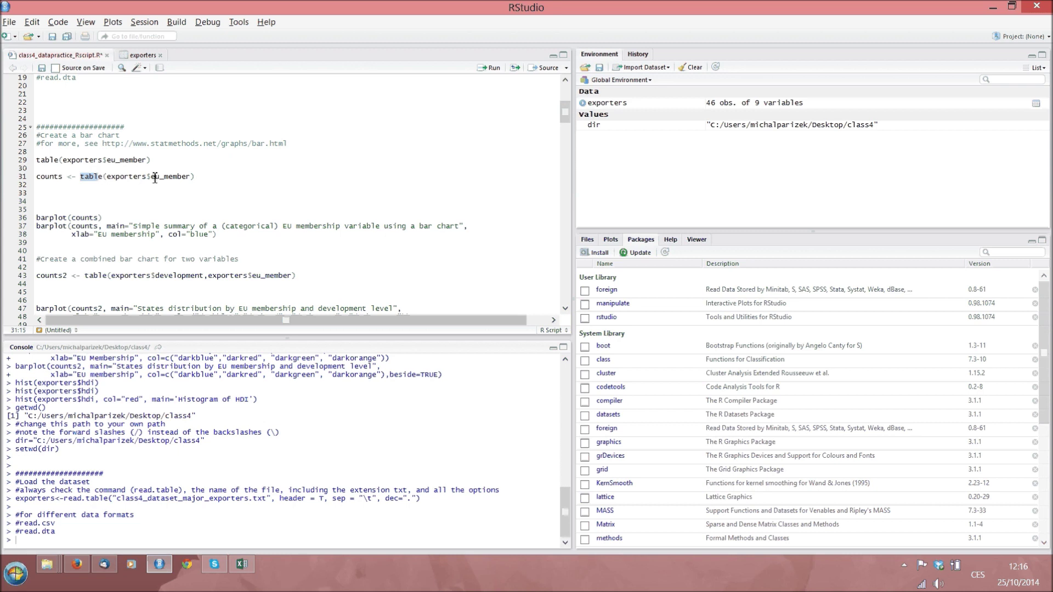
left_click_drag(151, 177, 191, 179)
- Retype the $ after exporters on line 31 using the English keyboard layout
double_click(146, 176)
left_click_drag(145, 176, 148, 177)
left_click(149, 177)
key("BackSpace")
key("alt+shift")
type("$")
key("alt+shift")
- Delete the stray $ before the closing bracket on line 31
left_click(109, 177)
left_click_drag(109, 177, 148, 178)
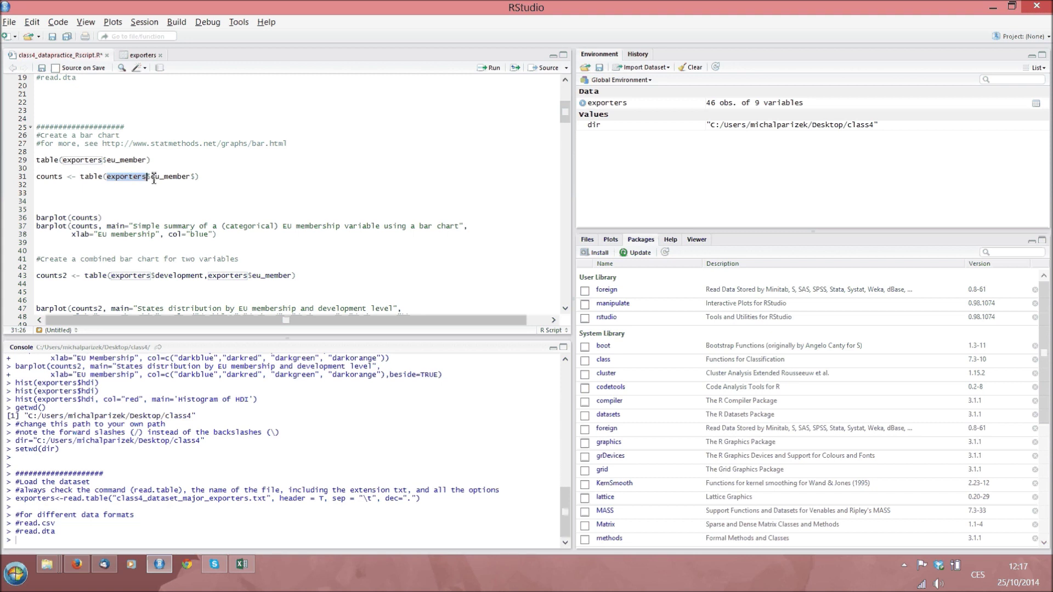
left_click(153, 177)
key("Left")
key("Left")
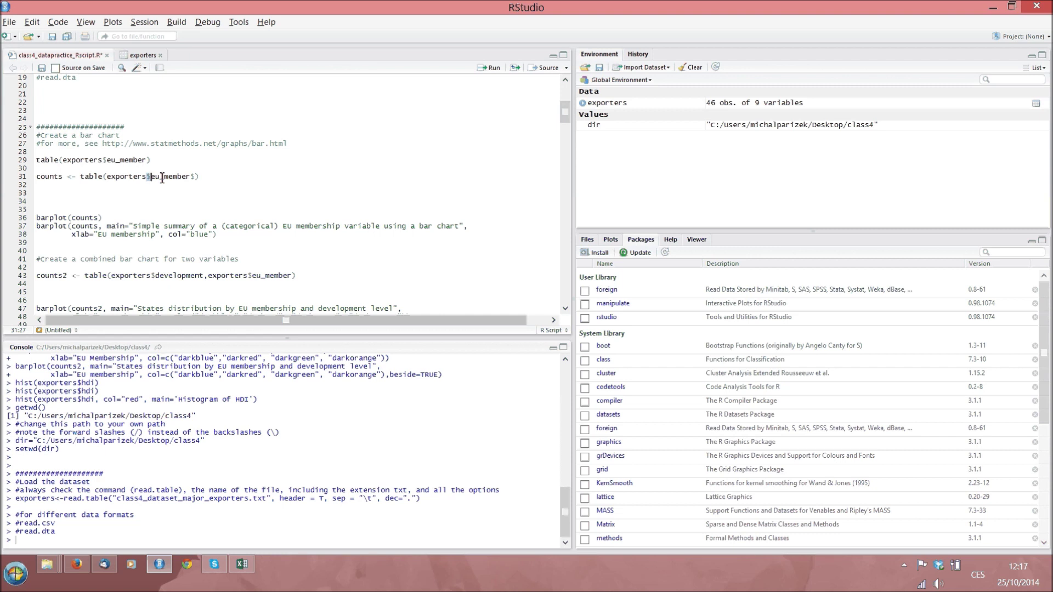
left_click(197, 177)
left_click(195, 177)
key("BackSpace")
- Run line 31 to create the counts table of EU membership
left_click_drag(80, 177, 95, 179)
left_click_drag(152, 176, 187, 176)
left_click(134, 176)
left_click(22, 176)
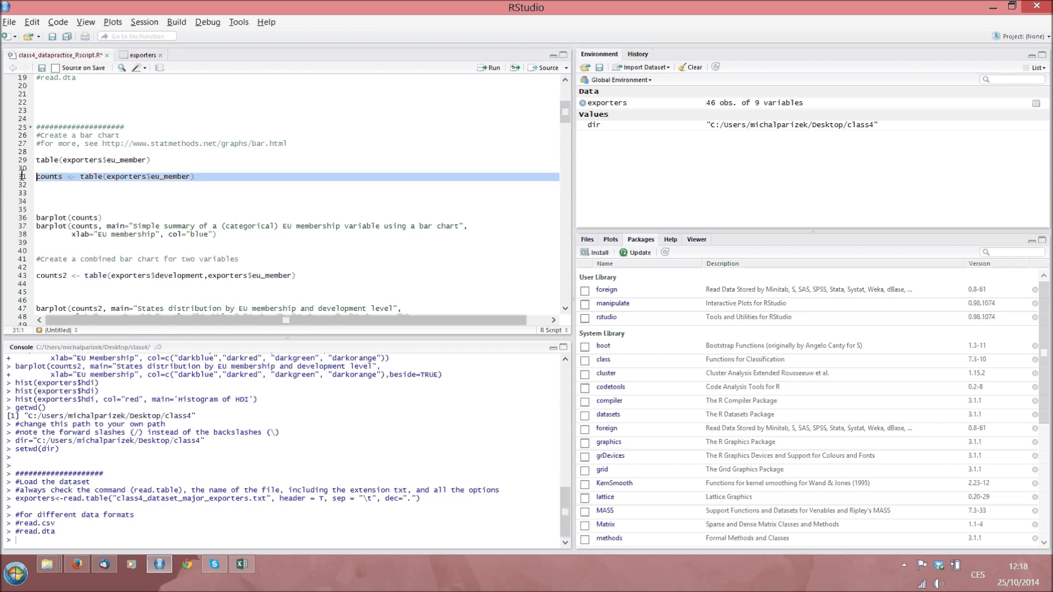
key("ctrl+Return")
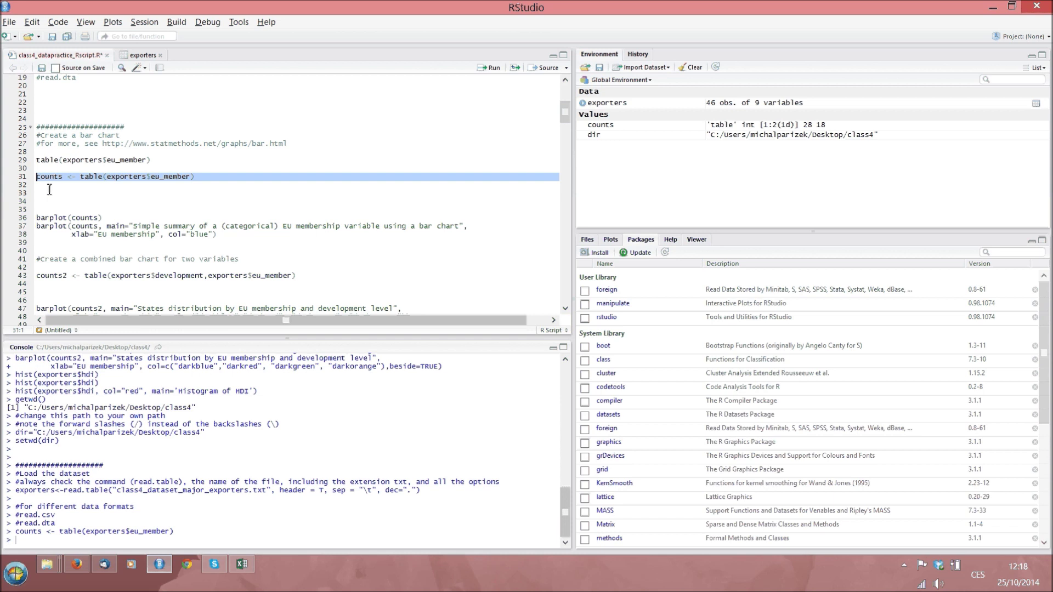
- Add counts on line 32 and run it, printing 28 under 0 and 18 under 1
left_click(49, 189)
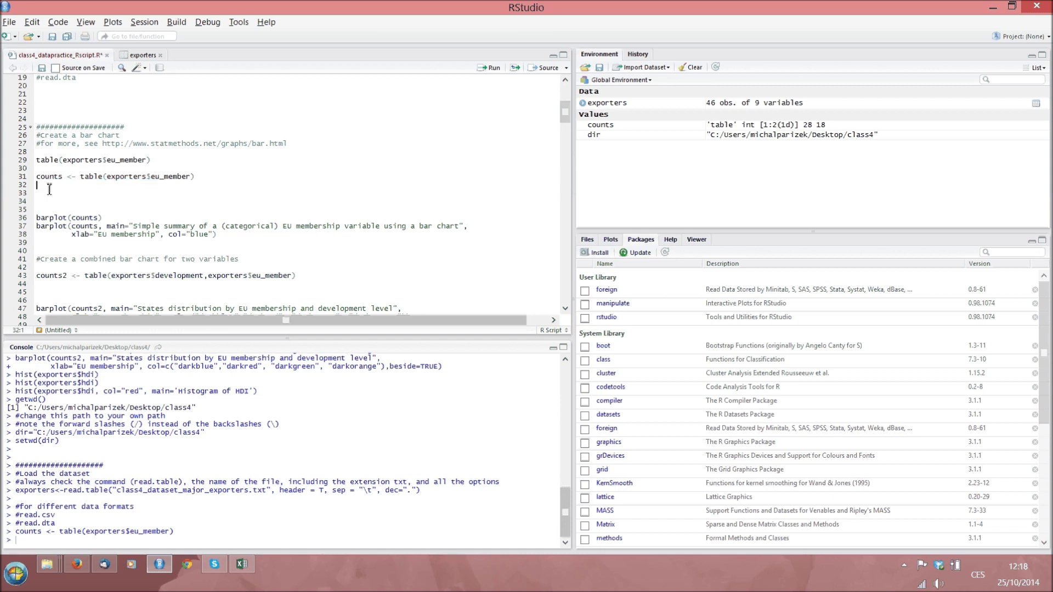
type("counts")
key("shift+Down")
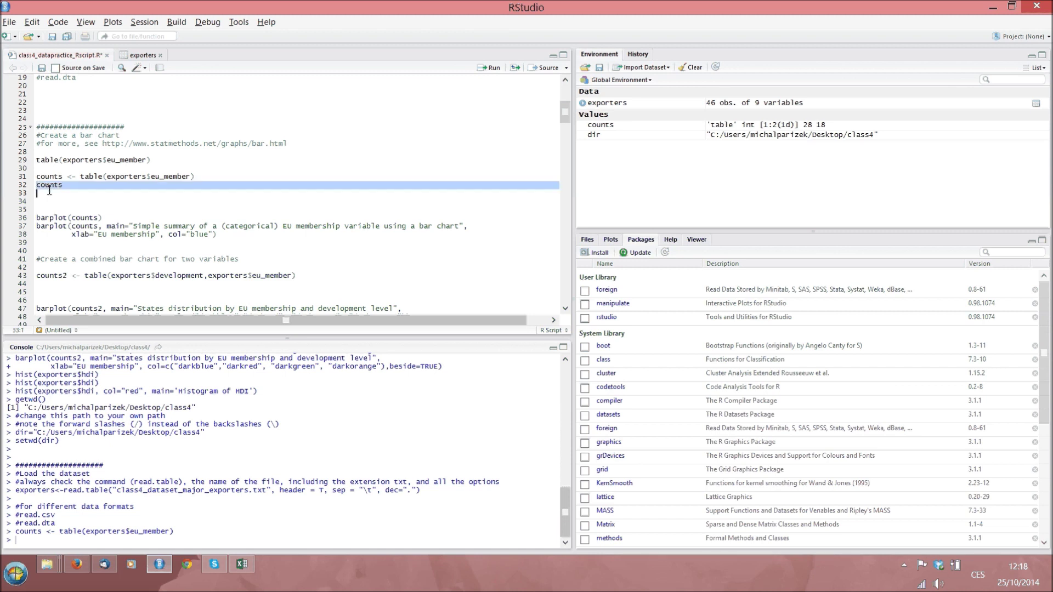
key("ctrl+Return")
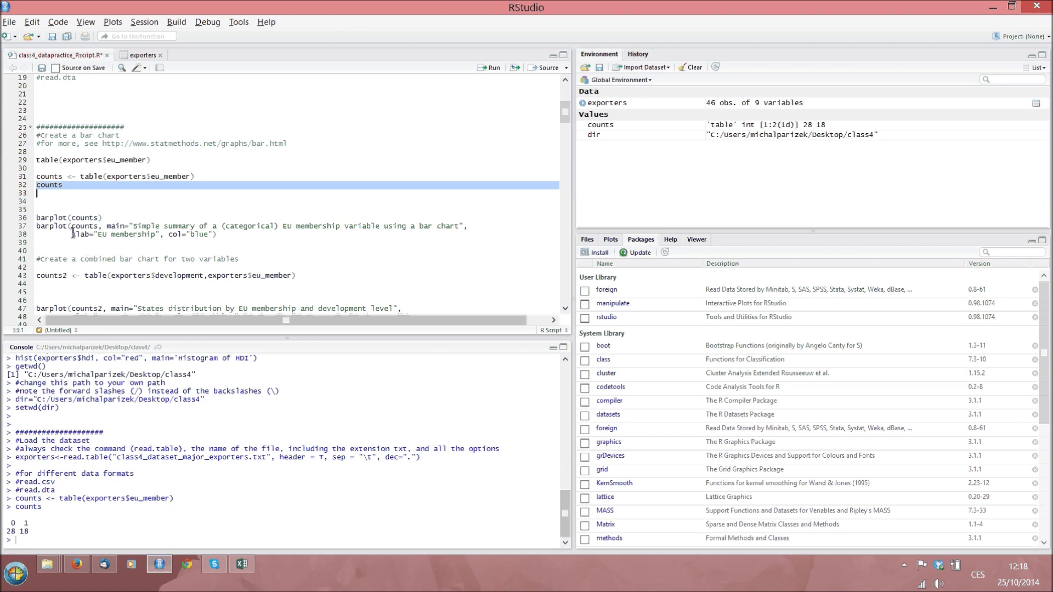
- Run barplot(counts) for a grey chart with bars 28 and 18, then briefly view the exporters data
left_click_drag(111, 217, 28, 215)
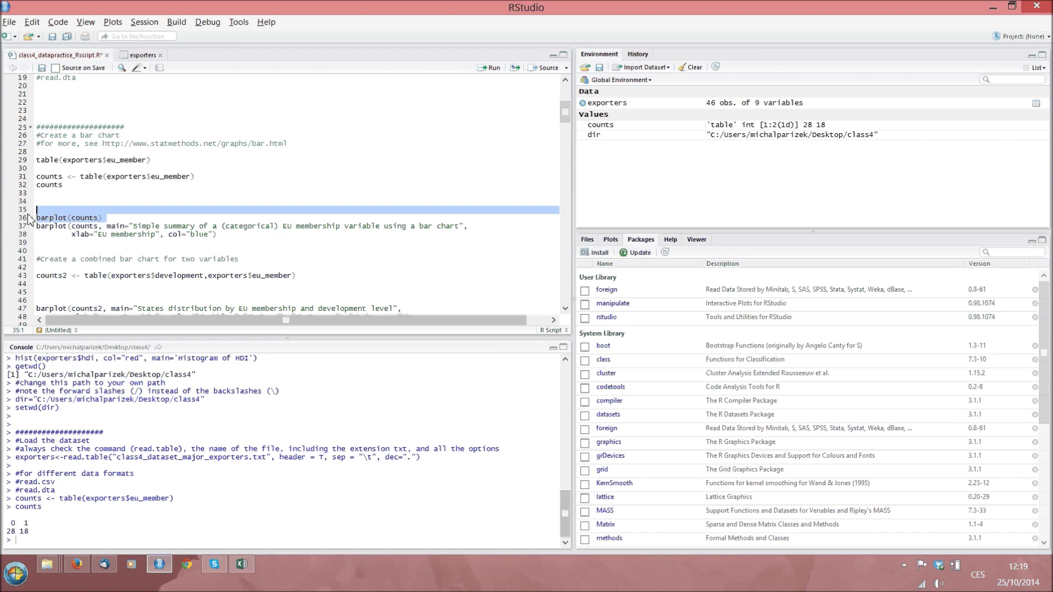
key("ctrl+Return")
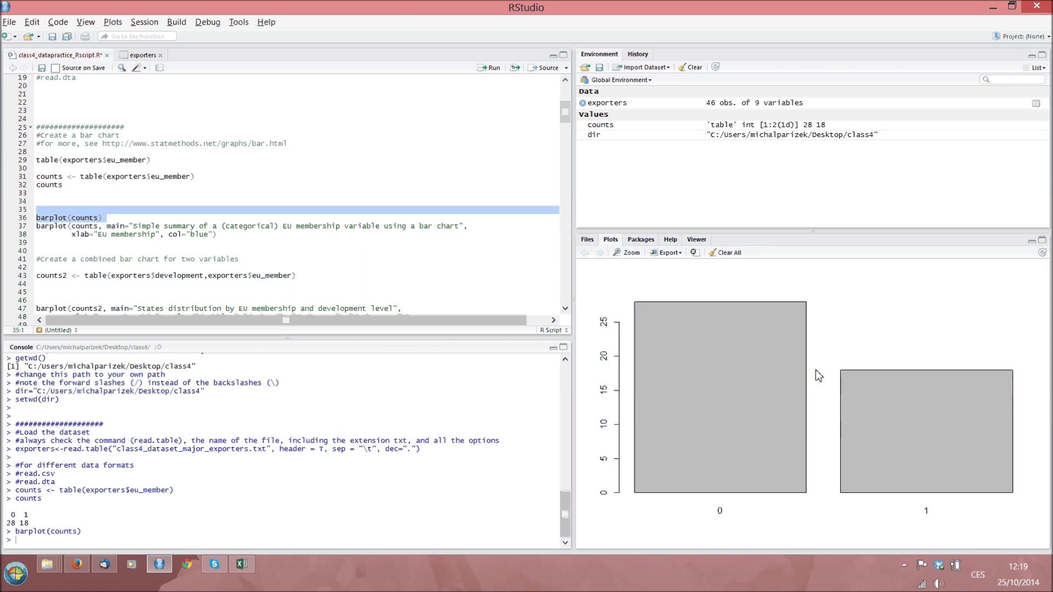
left_click(72, 218)
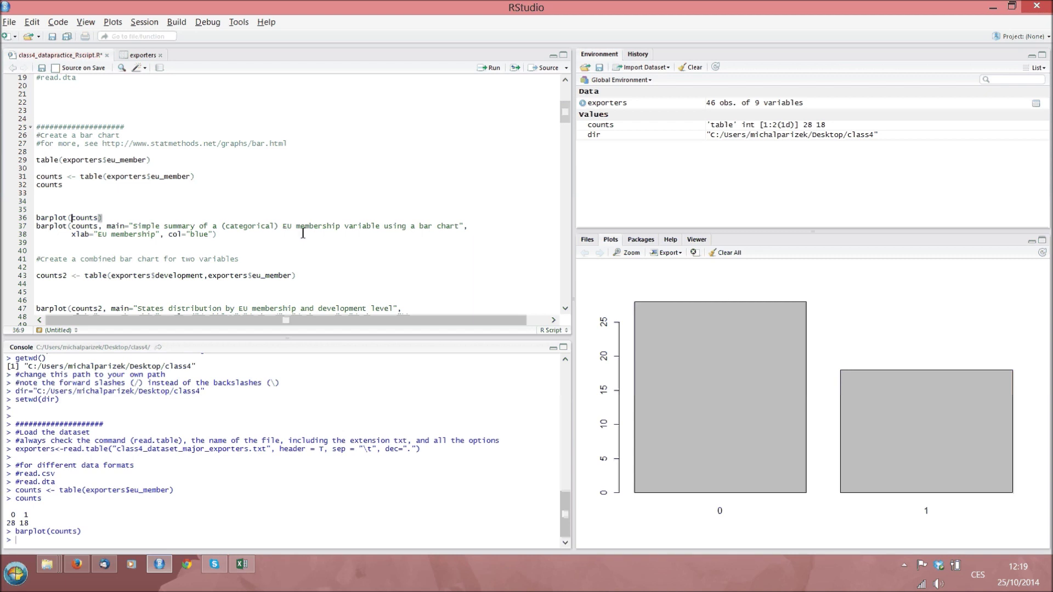
left_click(662, 105)
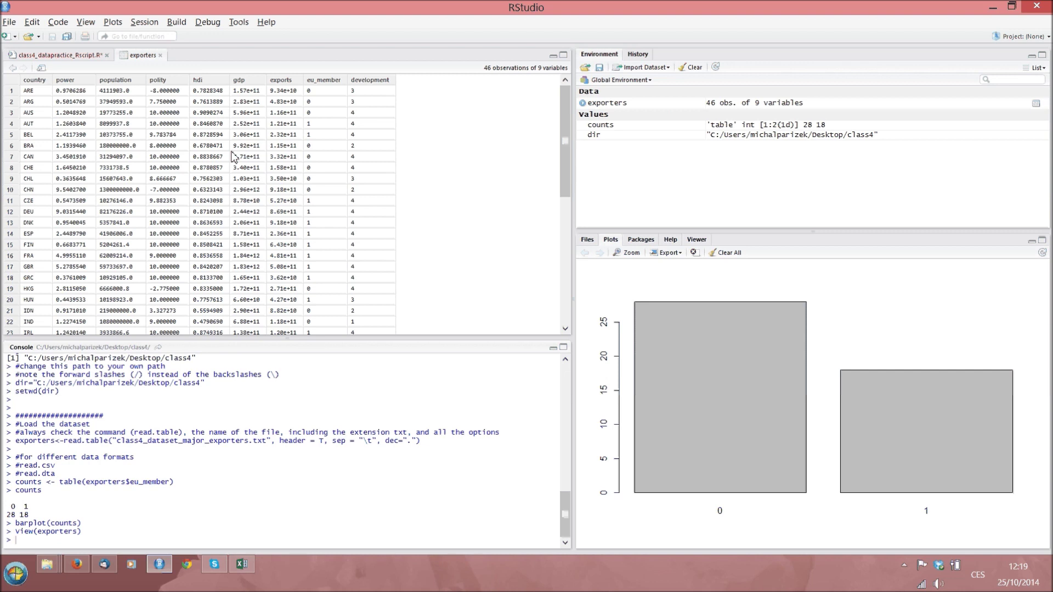
left_click(161, 55)
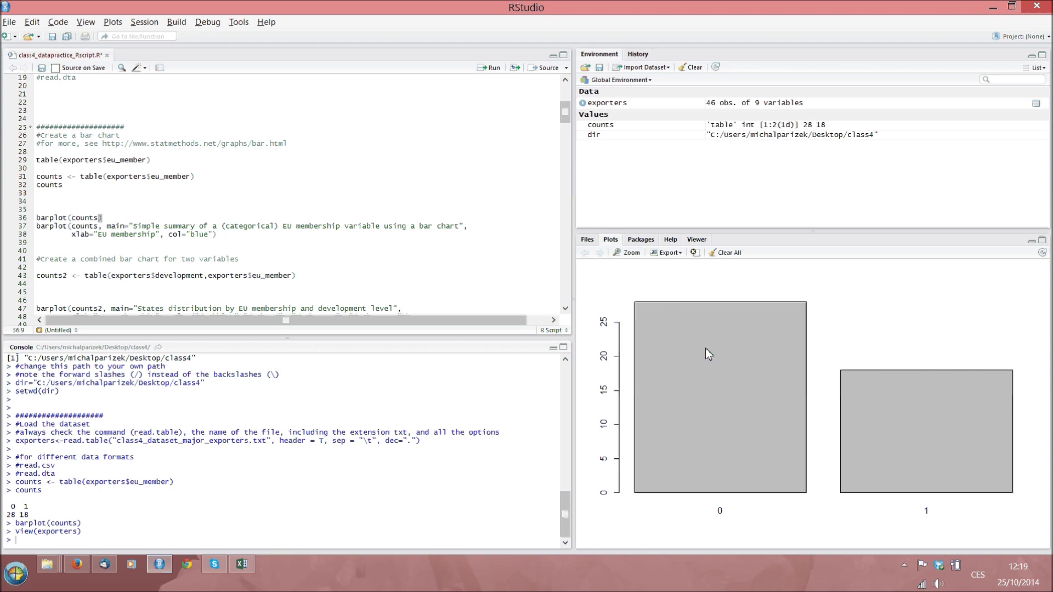
- Insert a blank line after barplot(counts) and point out the main title argument
left_click(121, 220)
key("Return")
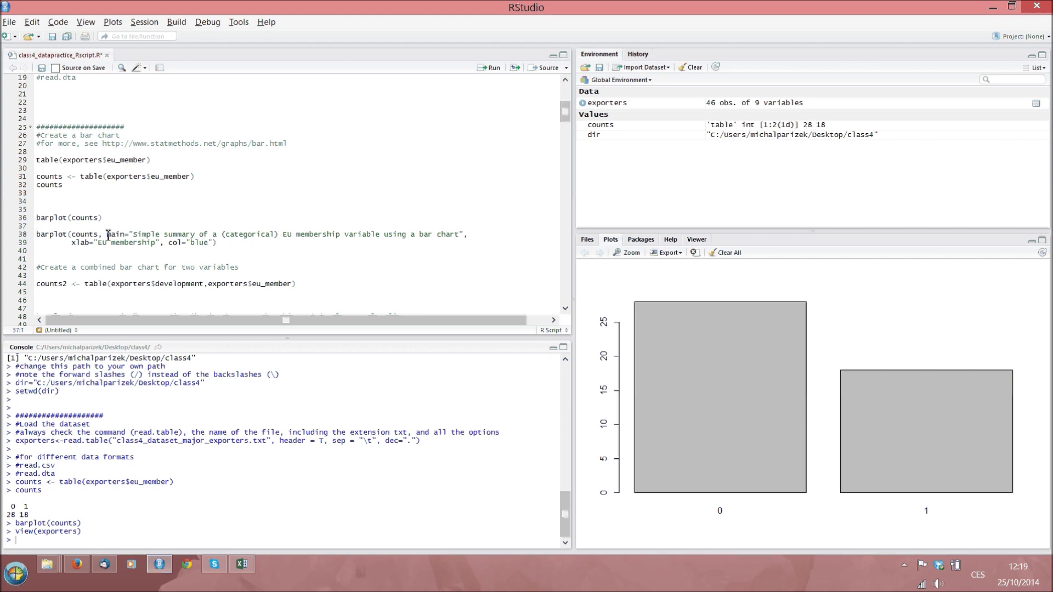
left_click_drag(107, 234, 123, 234)
double_click(128, 234)
left_click(134, 235)
- Point out xlab="EU membership" and col="blue", then select the titled barplot call on lines 38–39
left_click(76, 244)
double_click(77, 244)
left_click_drag(100, 245, 159, 245)
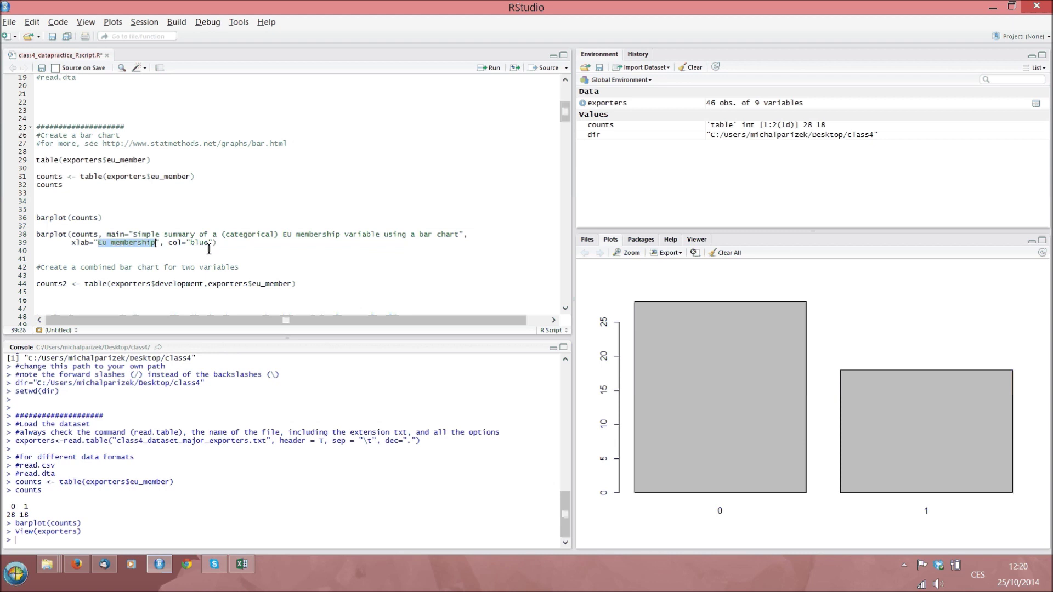
left_click_drag(168, 243, 188, 243)
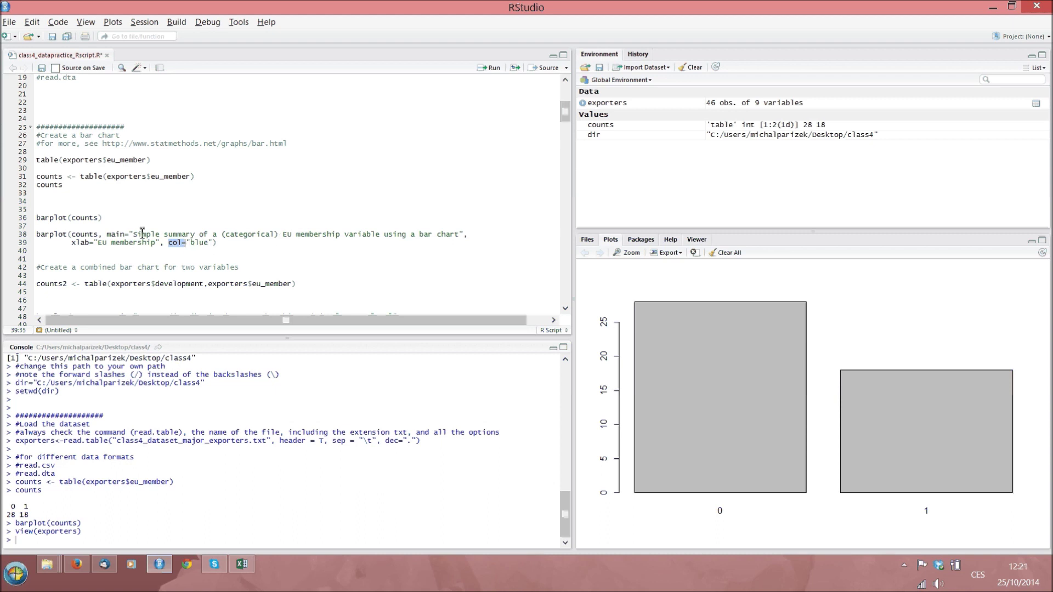
left_click_drag(237, 247, 14, 240)
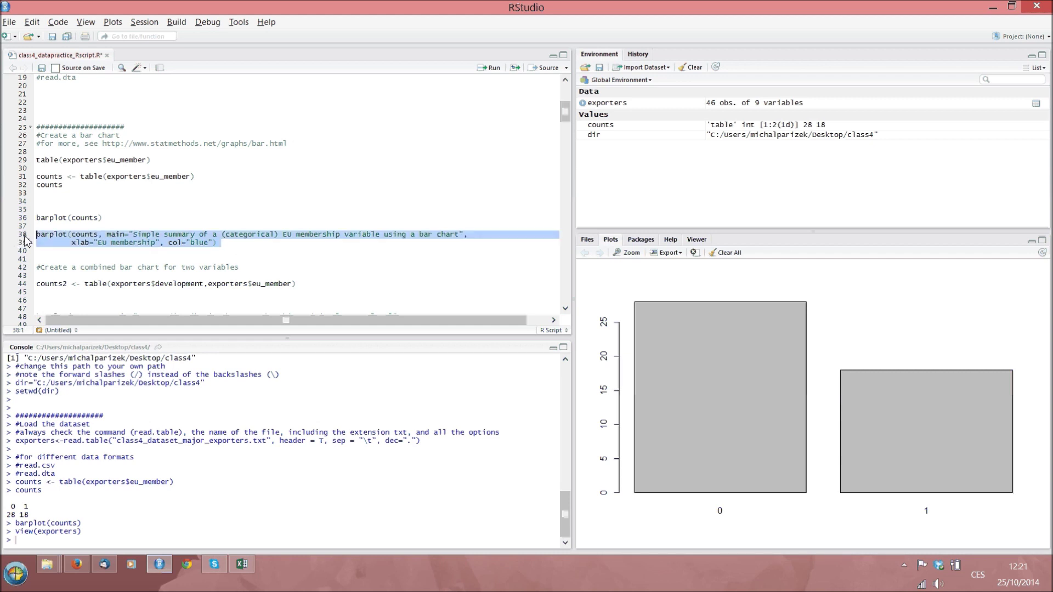
- Run lines 38–39 to draw the blue titled EU membership bar chart, then check the exporters data
key("ctrl+Return")
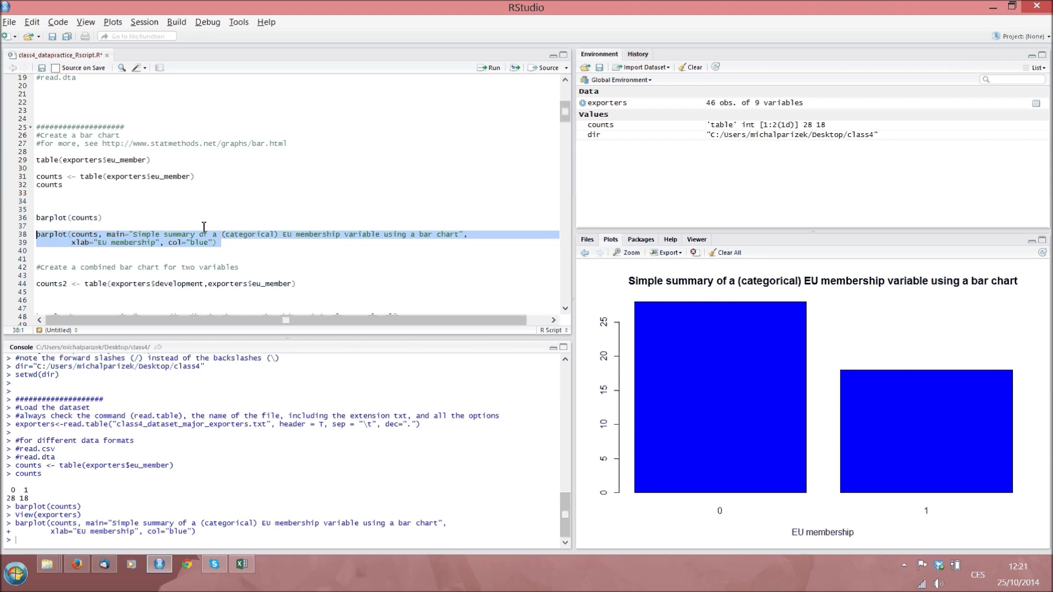
scroll(138, 229, "down", 1)
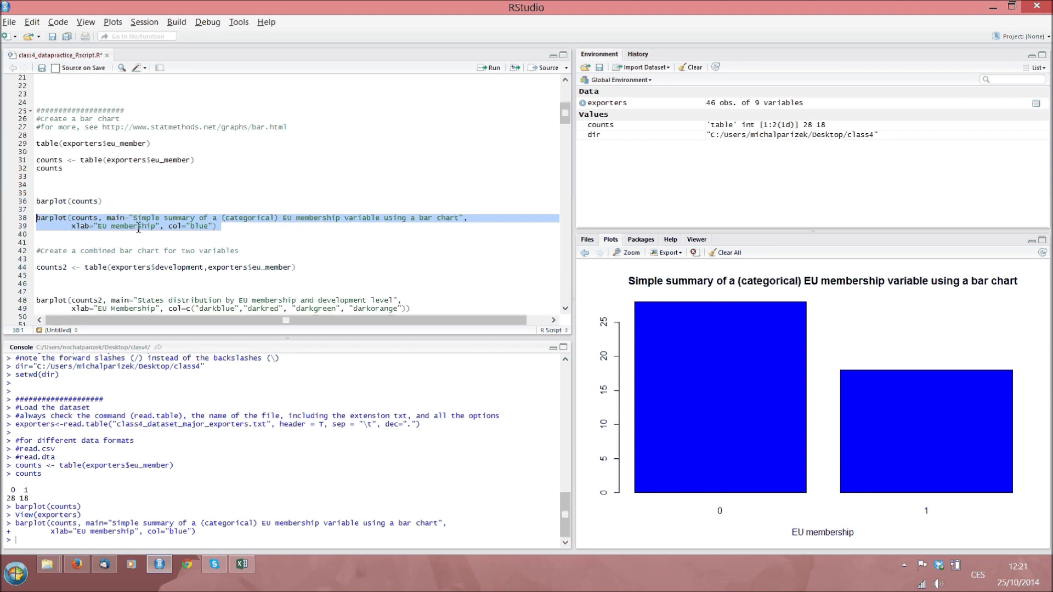
left_click(613, 104)
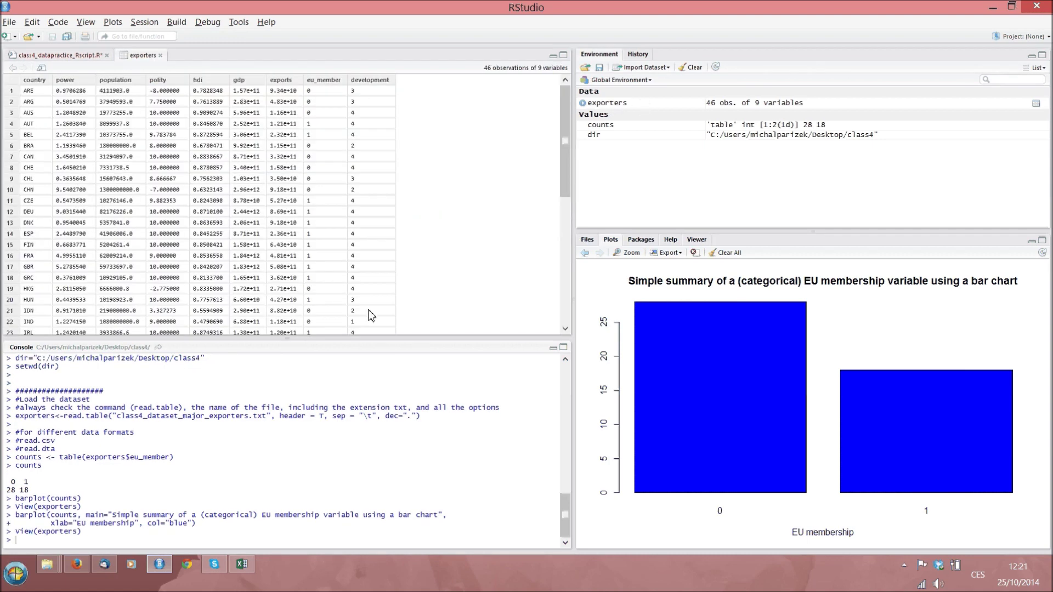
left_click(81, 55)
left_click(247, 236)
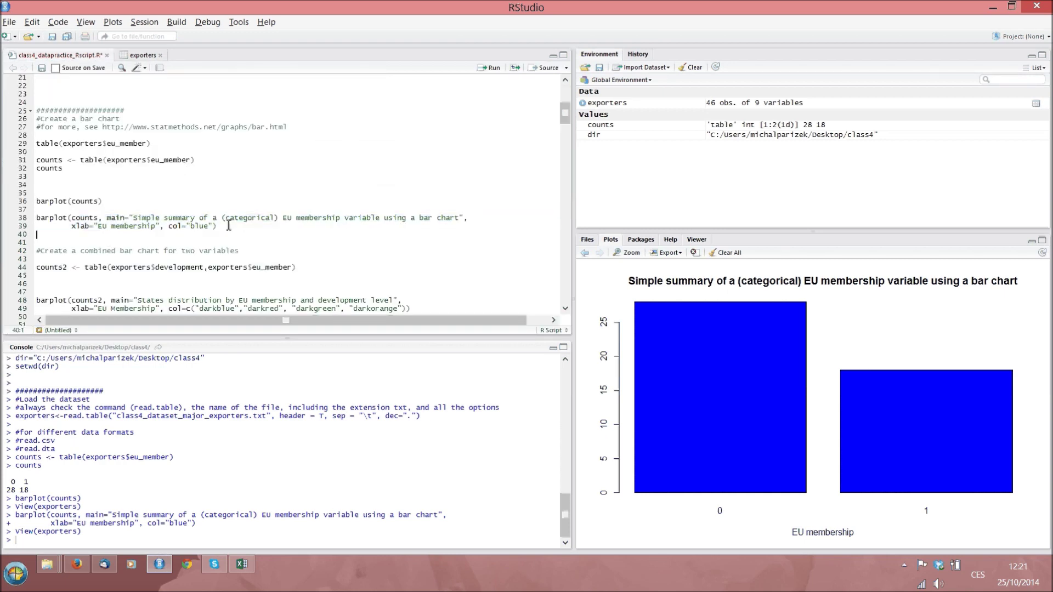
scroll(228, 226, "down", 1)
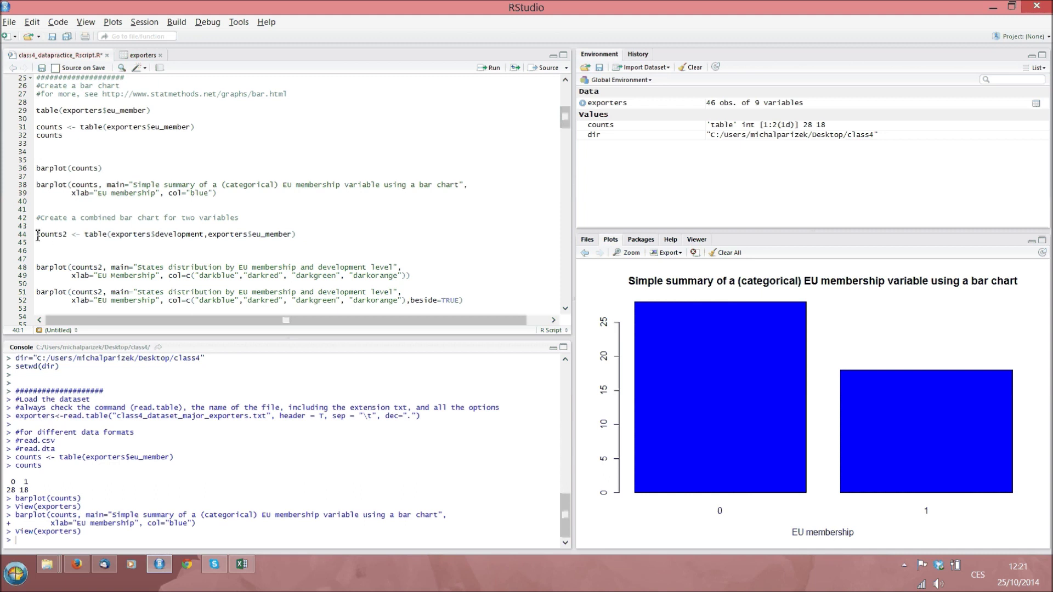
- Run line 44 to create counts2, a table of exporters$development by EU membership
left_click_drag(36, 236, 69, 236)
left_click(113, 237)
double_click(177, 234)
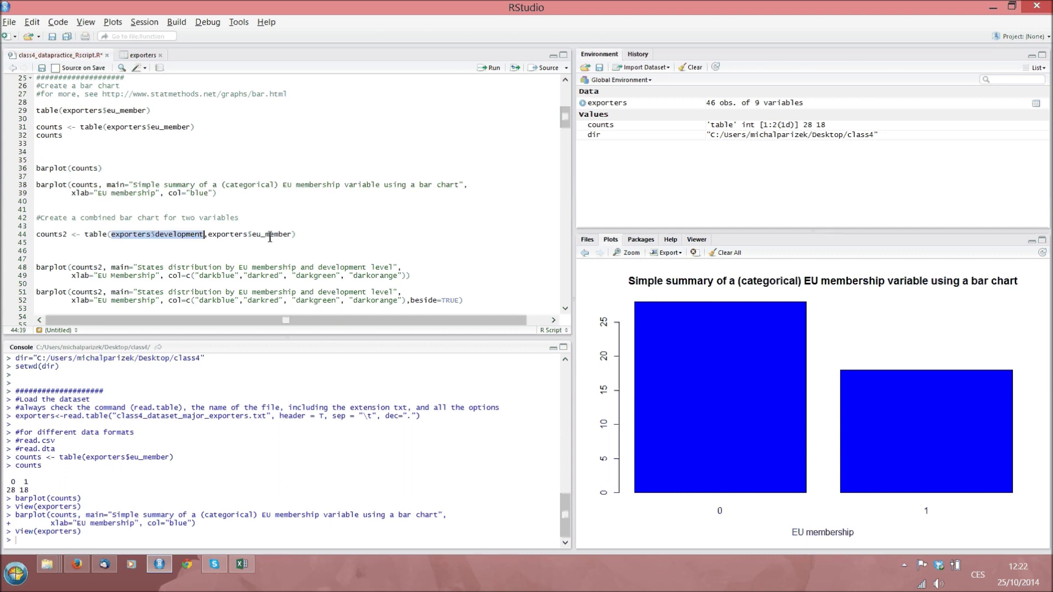
left_click(38, 234)
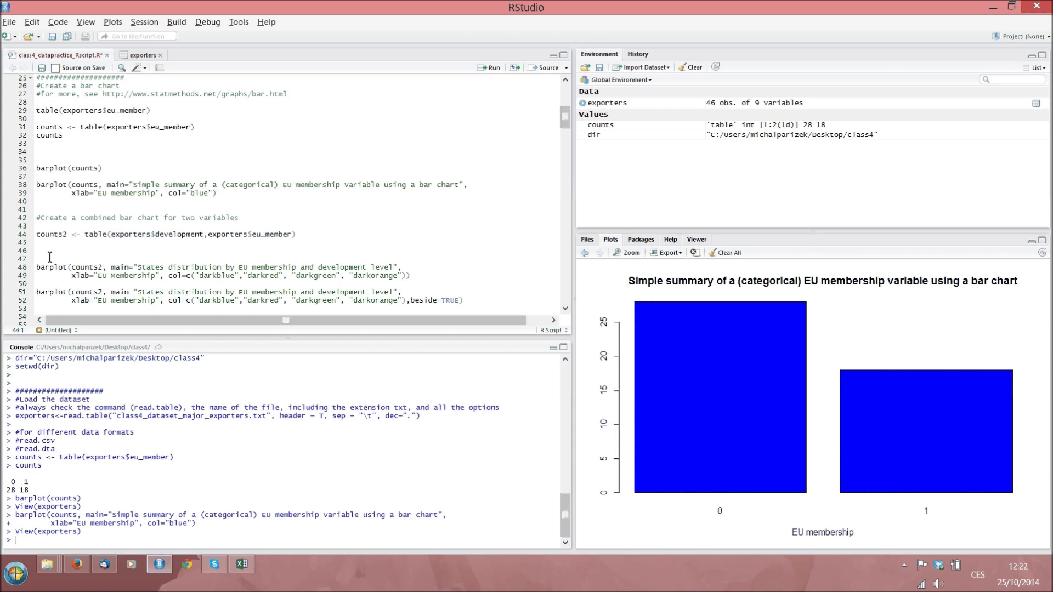
key("ctrl+Return")
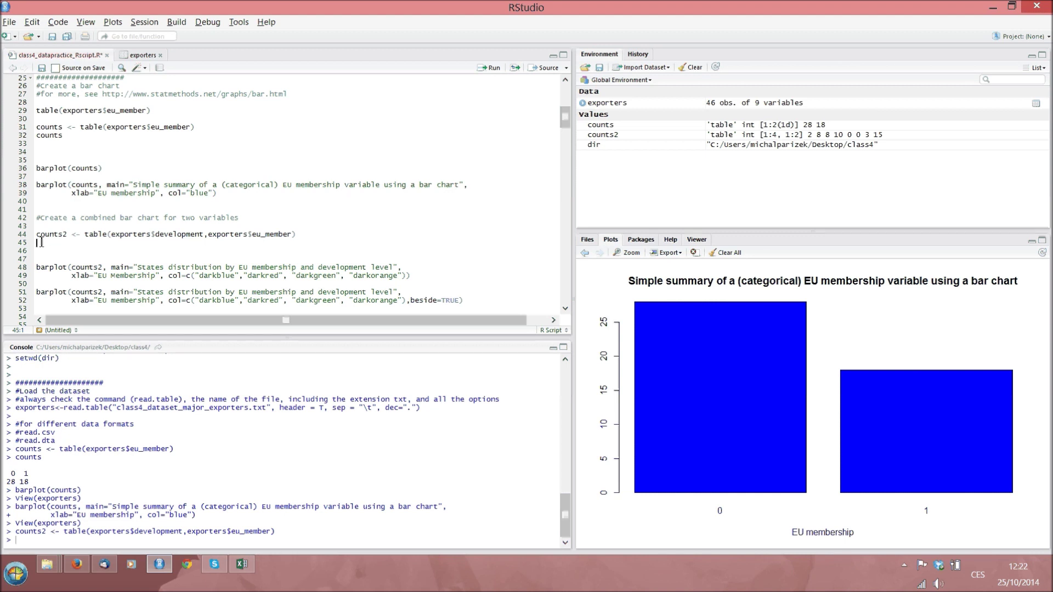
- Add counts2 on line 45 and run it to print the table in the console
type("counts2")
key("shift+Down")
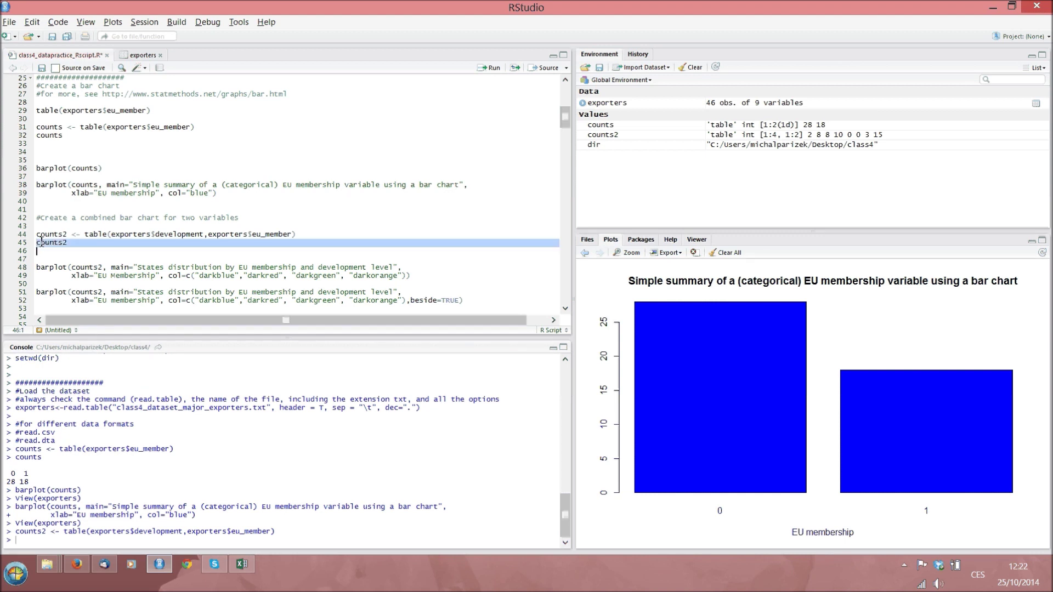
key("ctrl+Return")
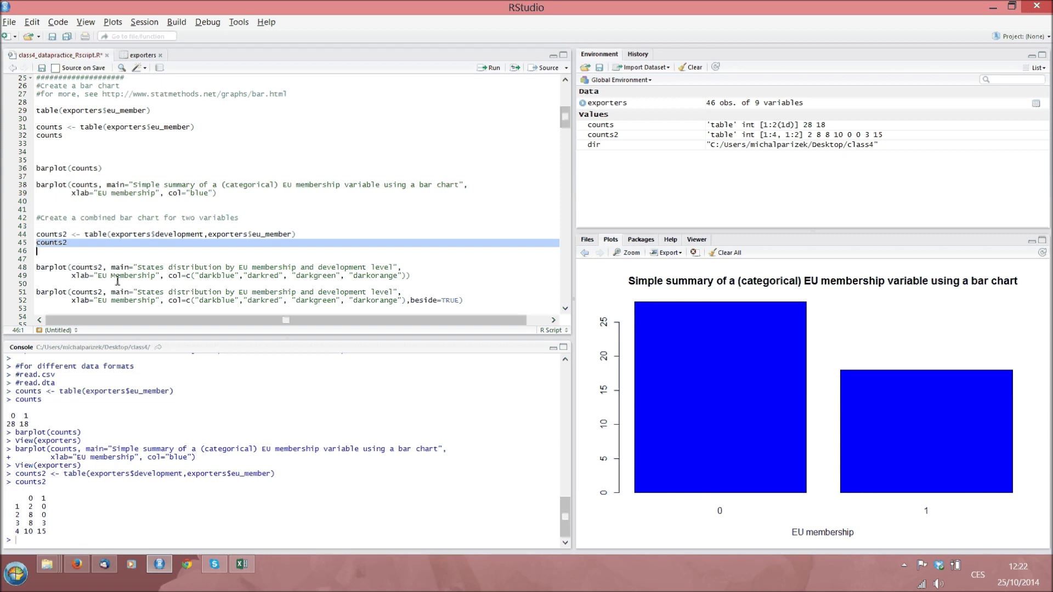
left_click(172, 276)
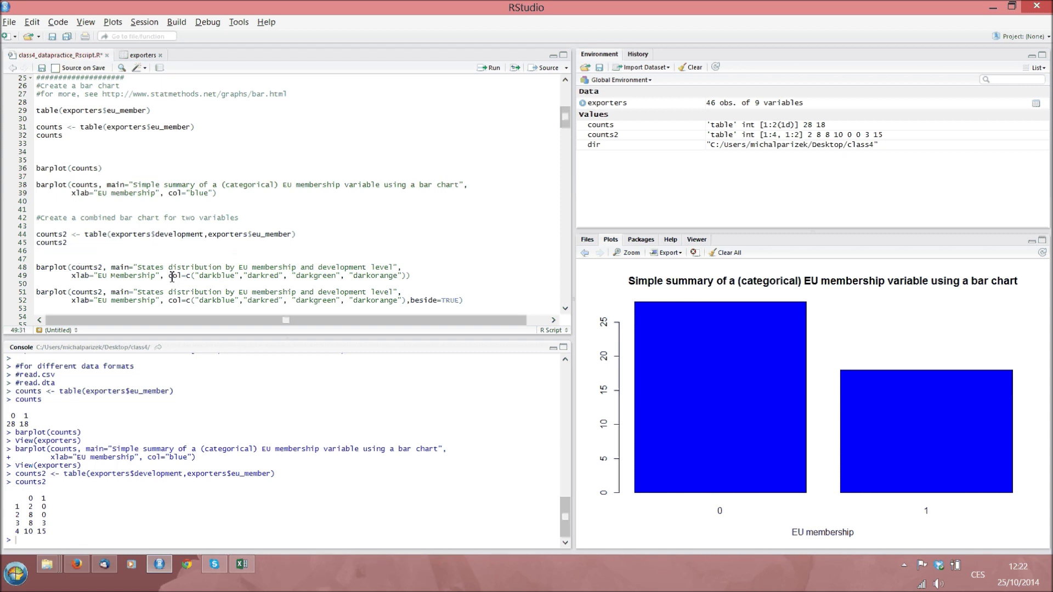
left_click_drag(173, 276, 284, 277)
left_click_drag(381, 278, 405, 278)
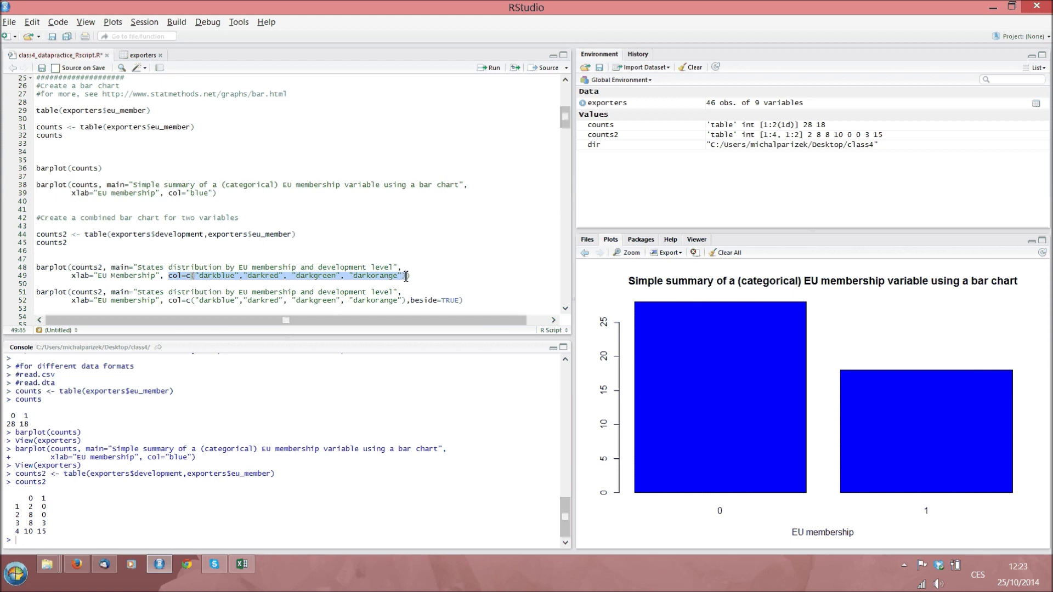
left_click(172, 278)
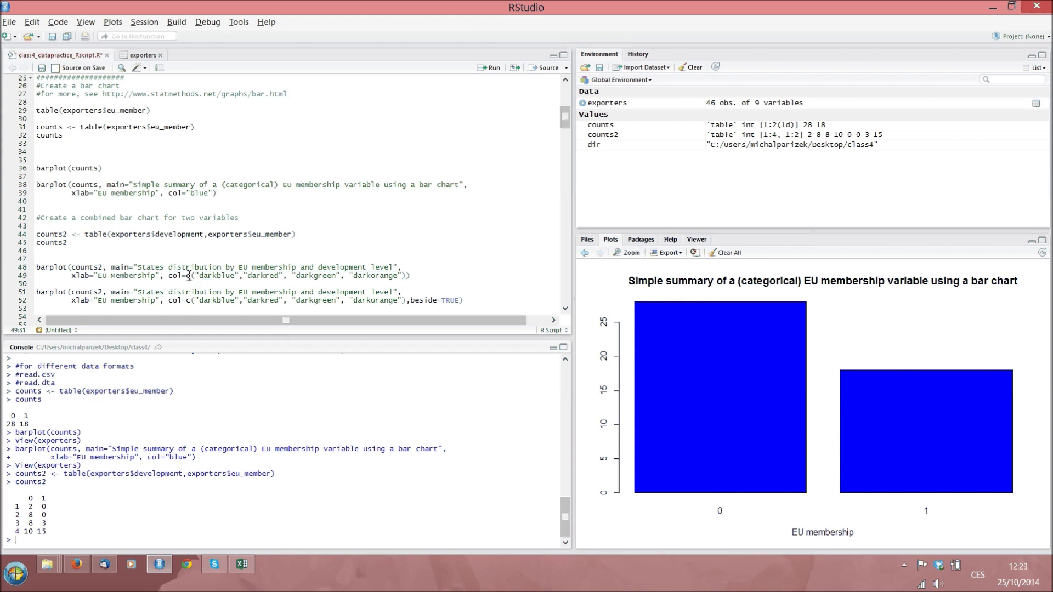
left_click_drag(186, 276, 408, 278)
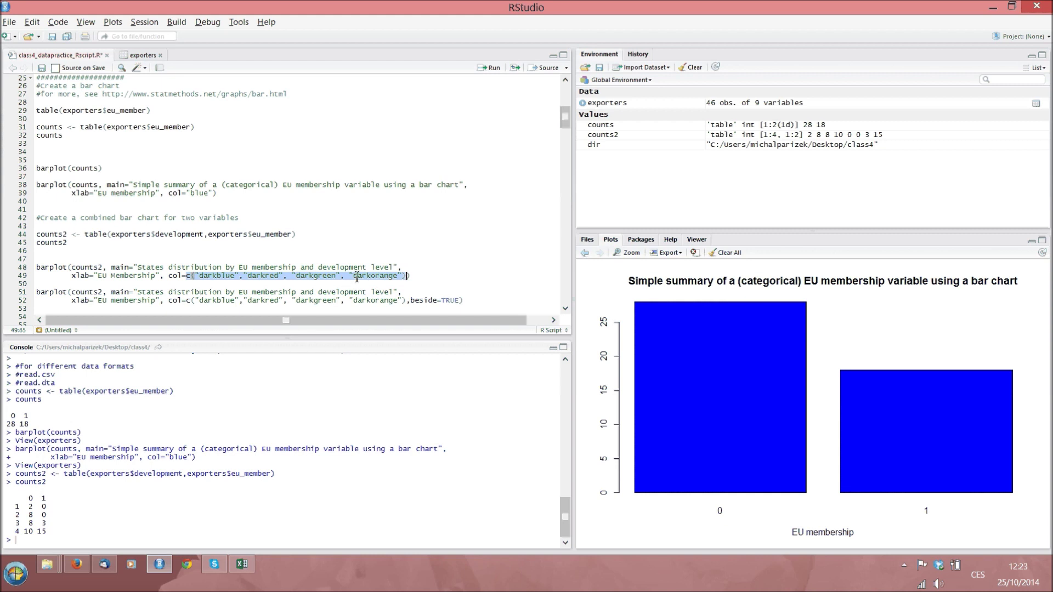
left_click(156, 285)
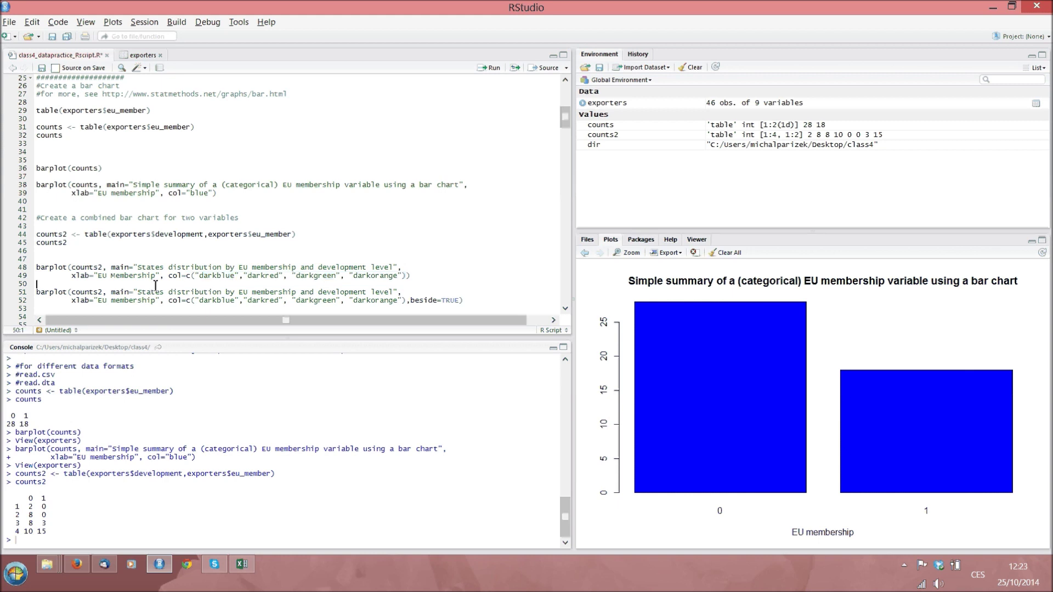
key("Left")
key("shift+Up")
key("shift+Home")
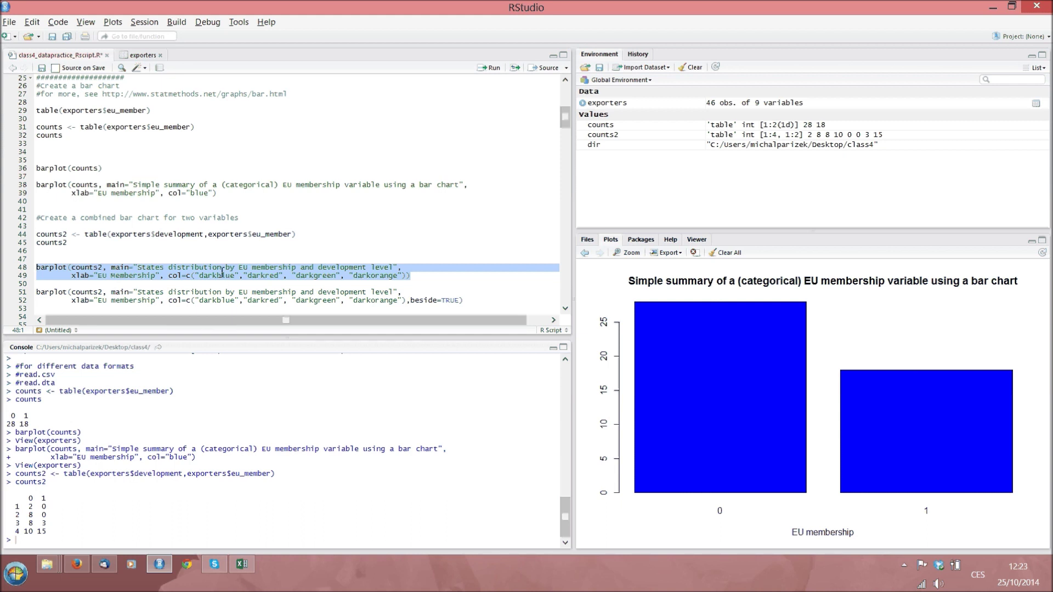
- Run lines 48–49 for the stacked darkblue, darkred, darkgreen and darkorange chart of counts2
key("ctrl+Return")
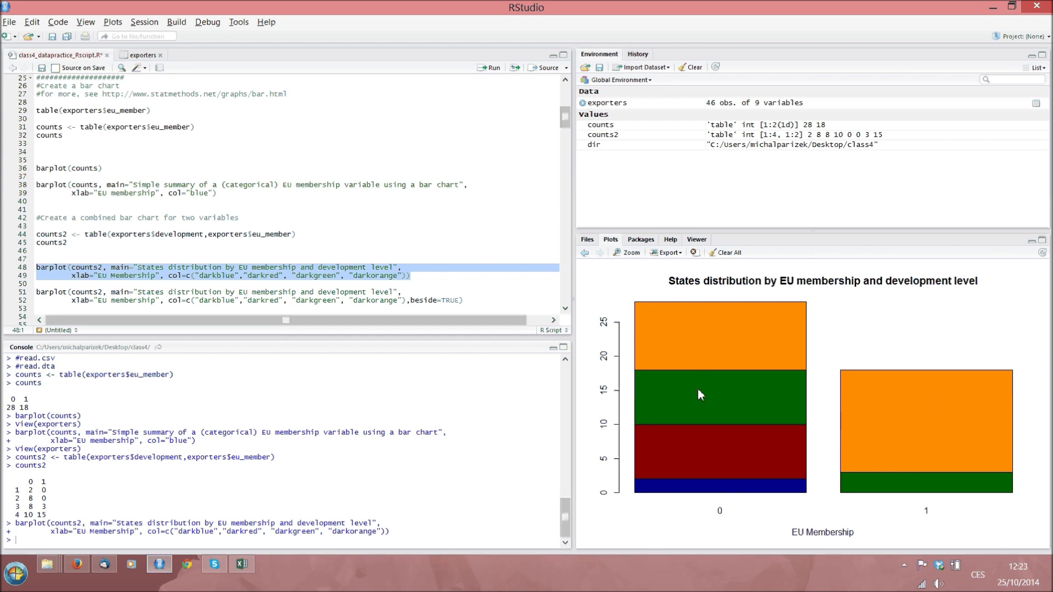
scroll(219, 291, "down", 2)
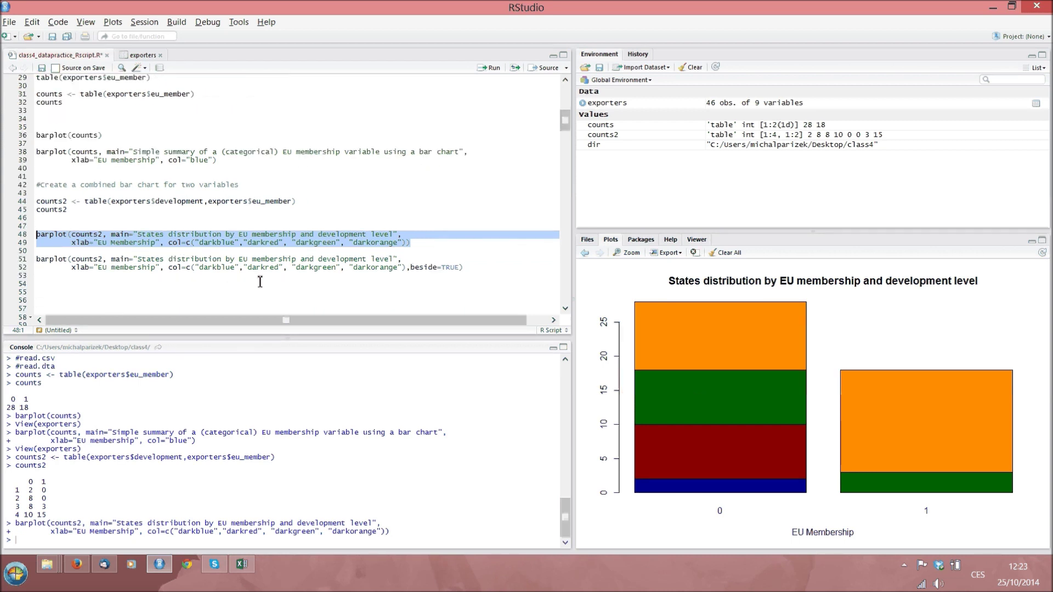
left_click_drag(12, 268, 10, 263)
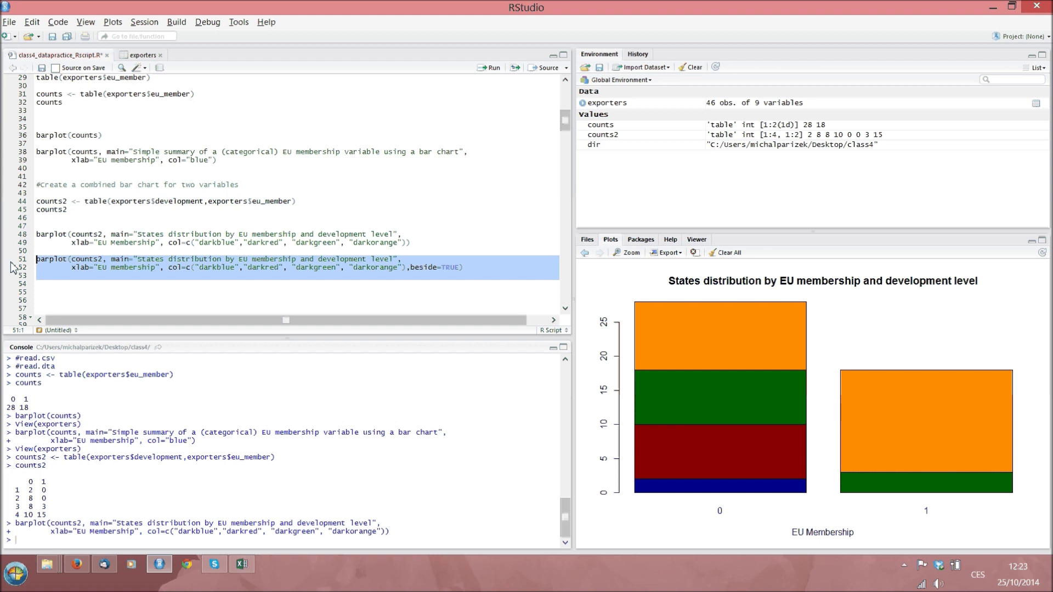
- Run the beside=TRUE barplot on lines 51–52 to show counts2 as grouped bars
key("ctrl+Return")
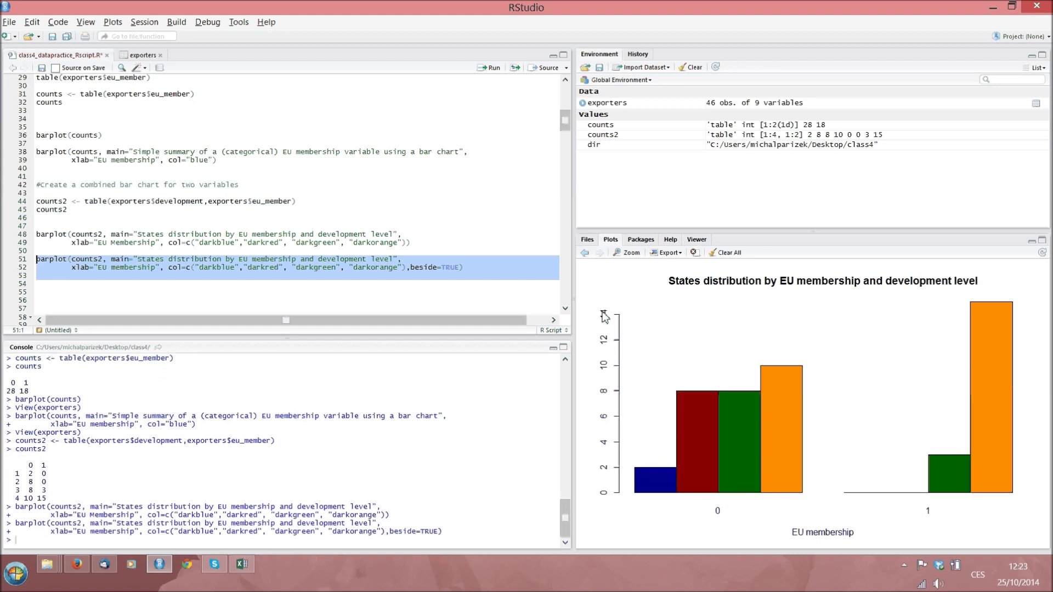